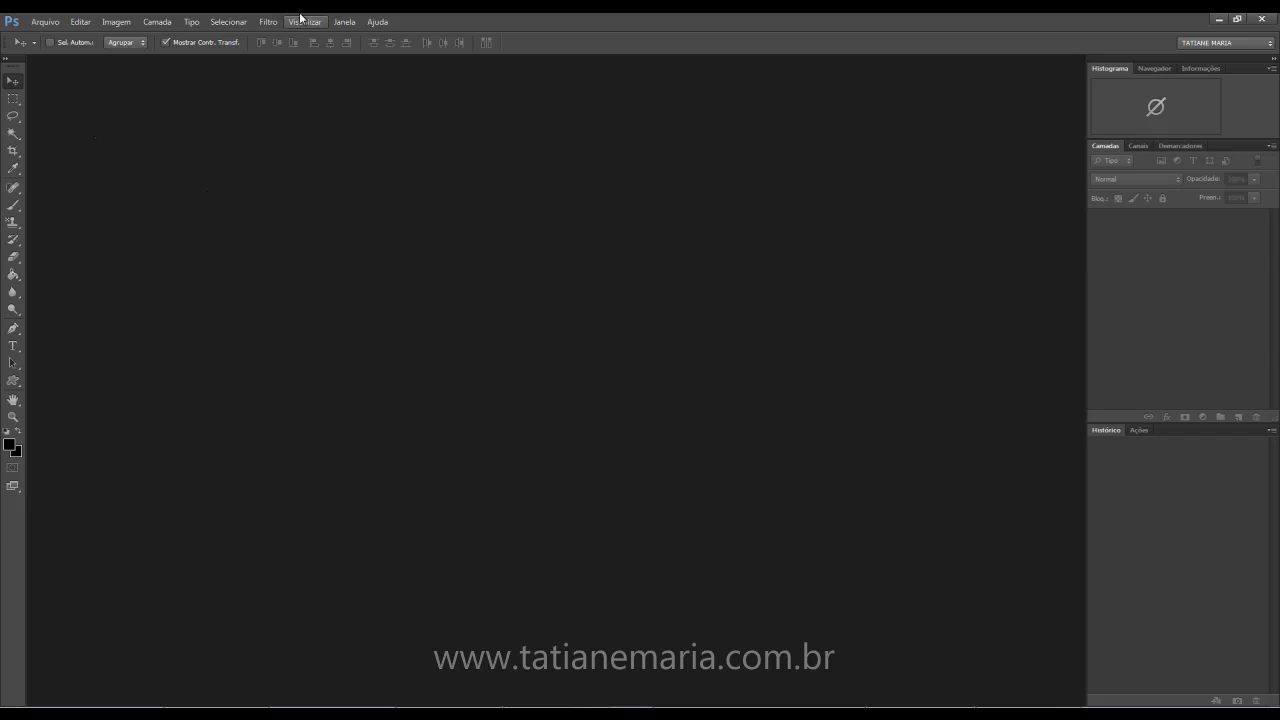
Set up a new document named "basico 01" with a width of 800 pixels and a height of 600 pixels
left_click(38, 18)
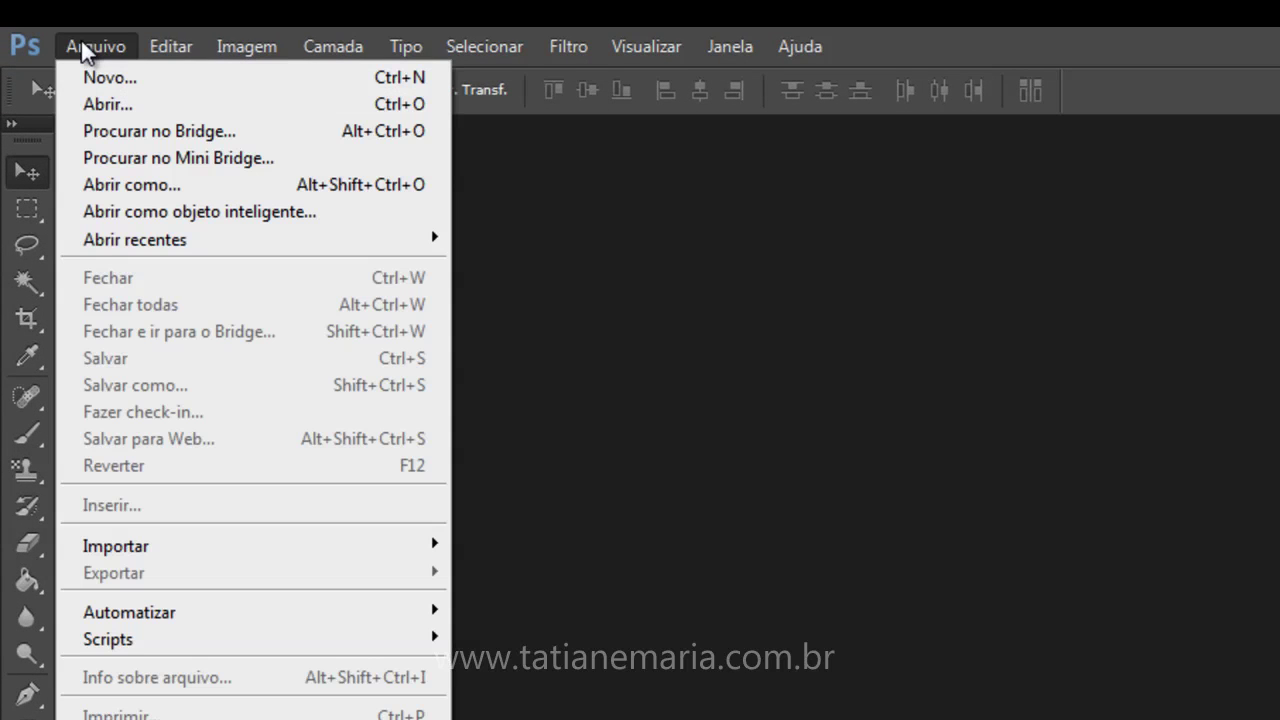
left_click(100, 77)
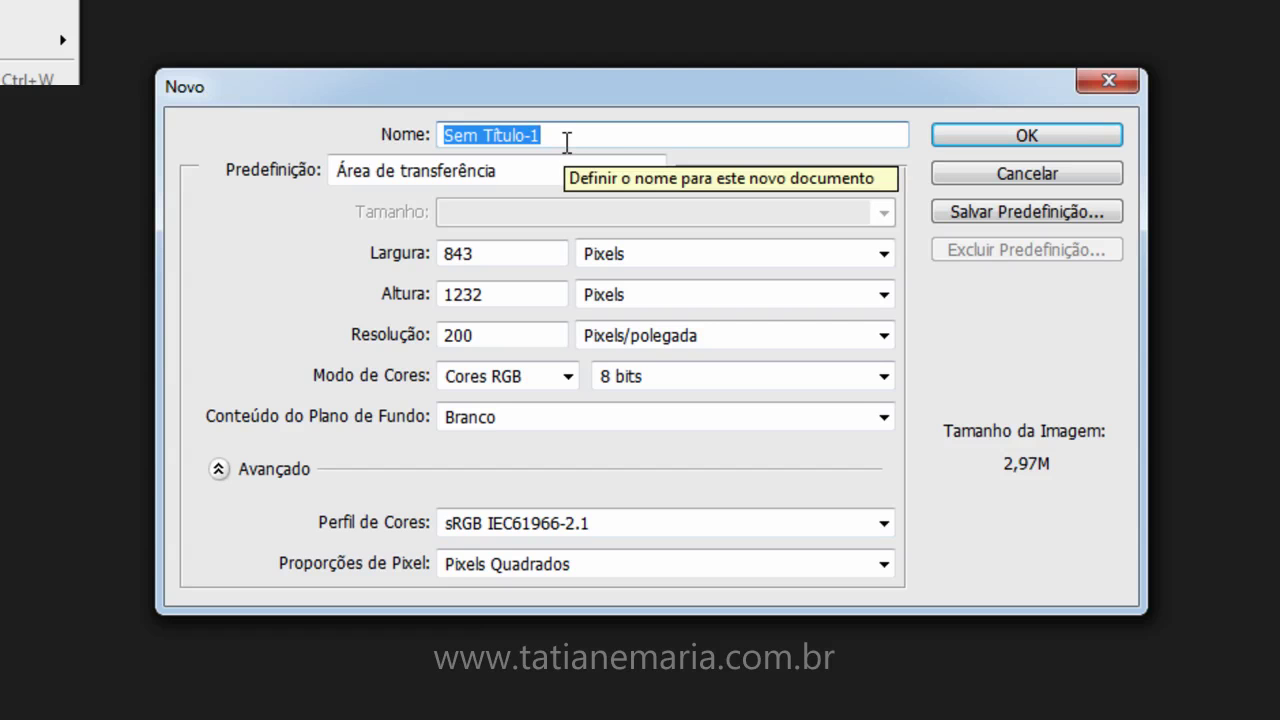
type("basico 01")
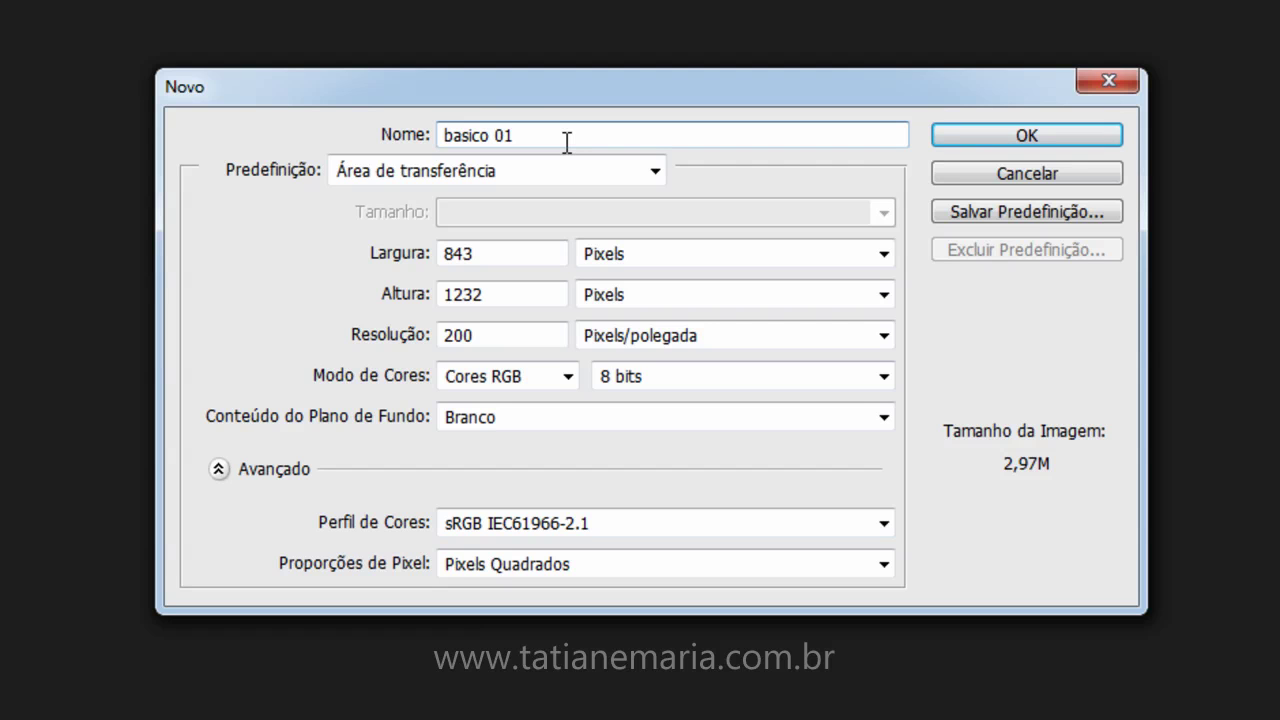
left_click(500, 253)
type("800")
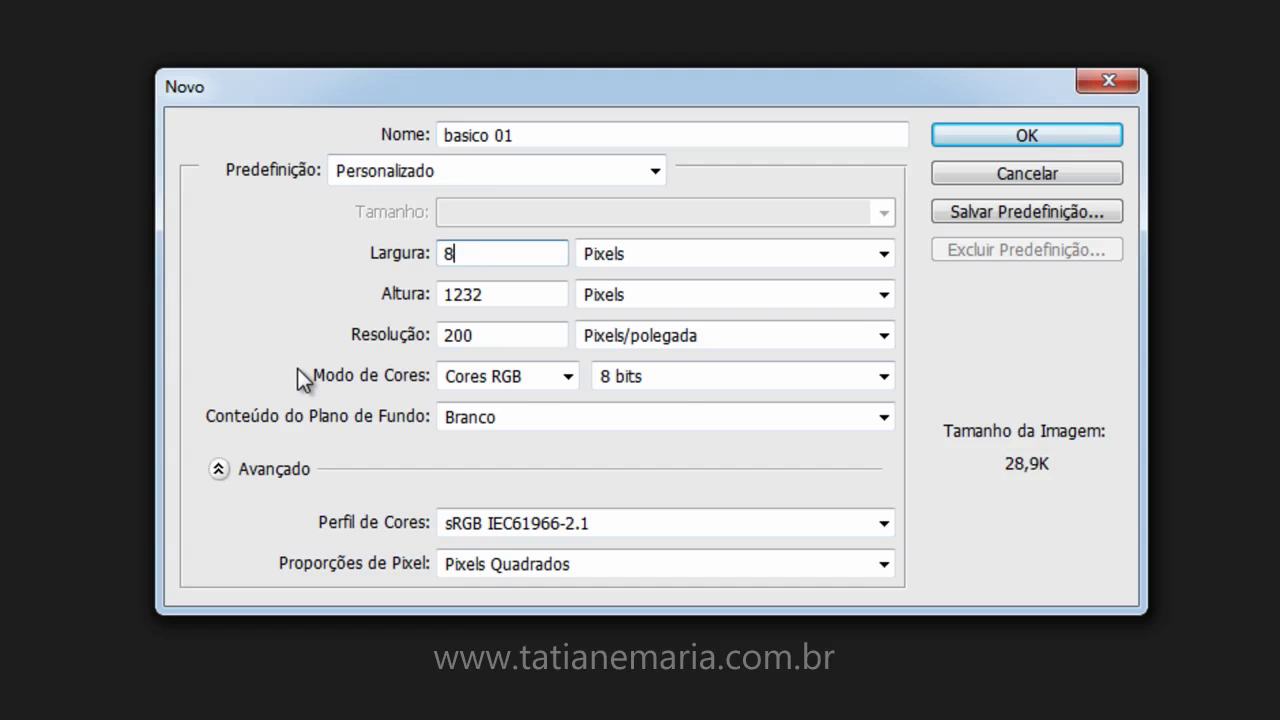
left_click(534, 288)
type("600")
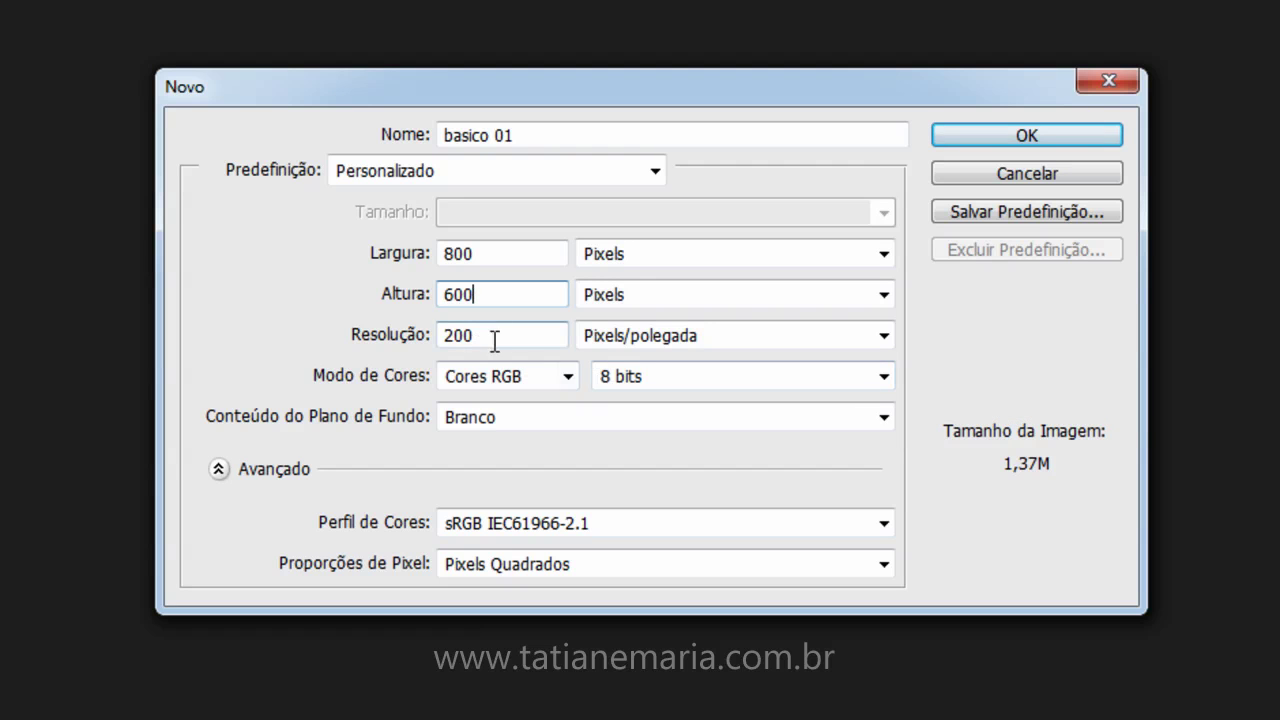
Set the new document's resolution to 72 pixels/inch with a white (Branco) background and create it
key("Tab")
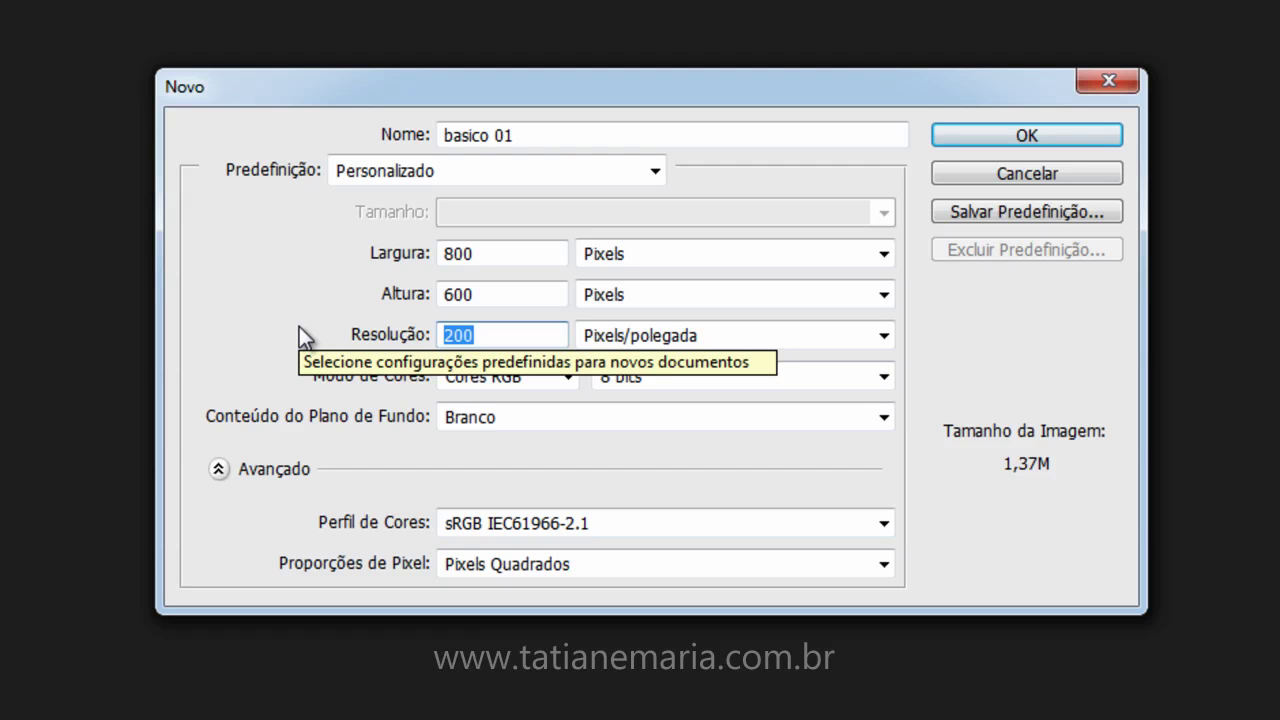
type("72")
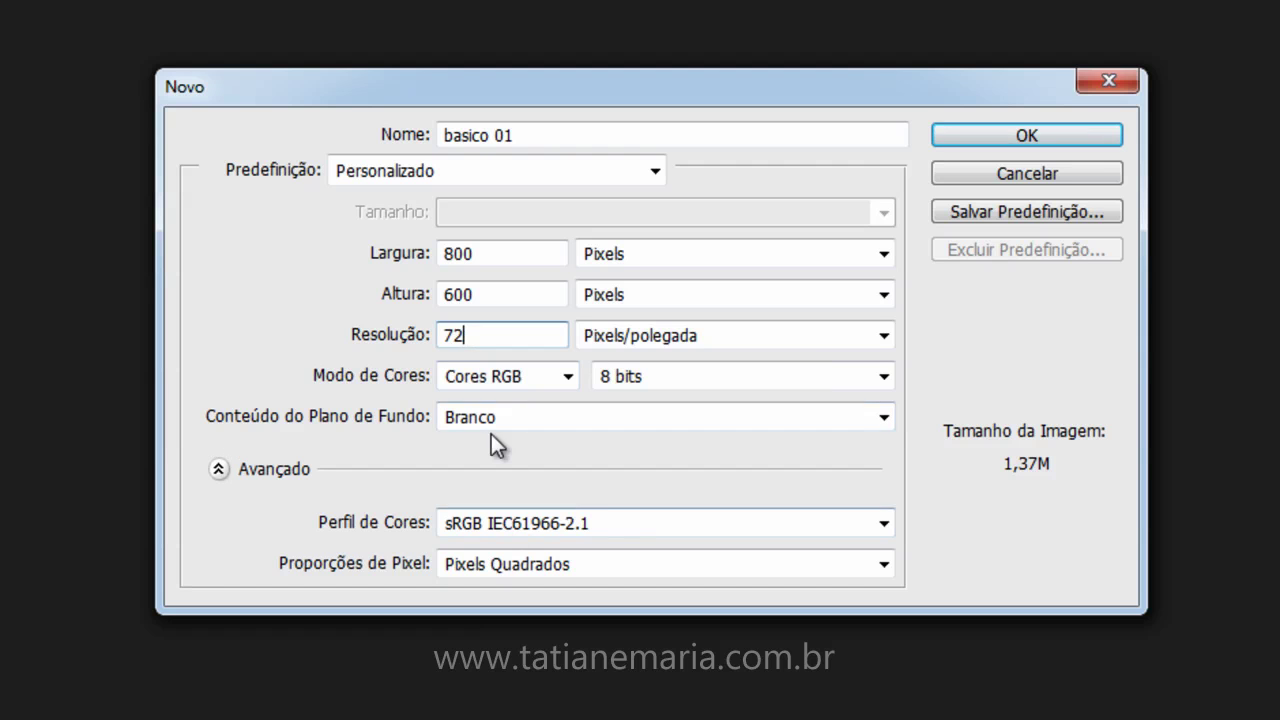
left_click(565, 417)
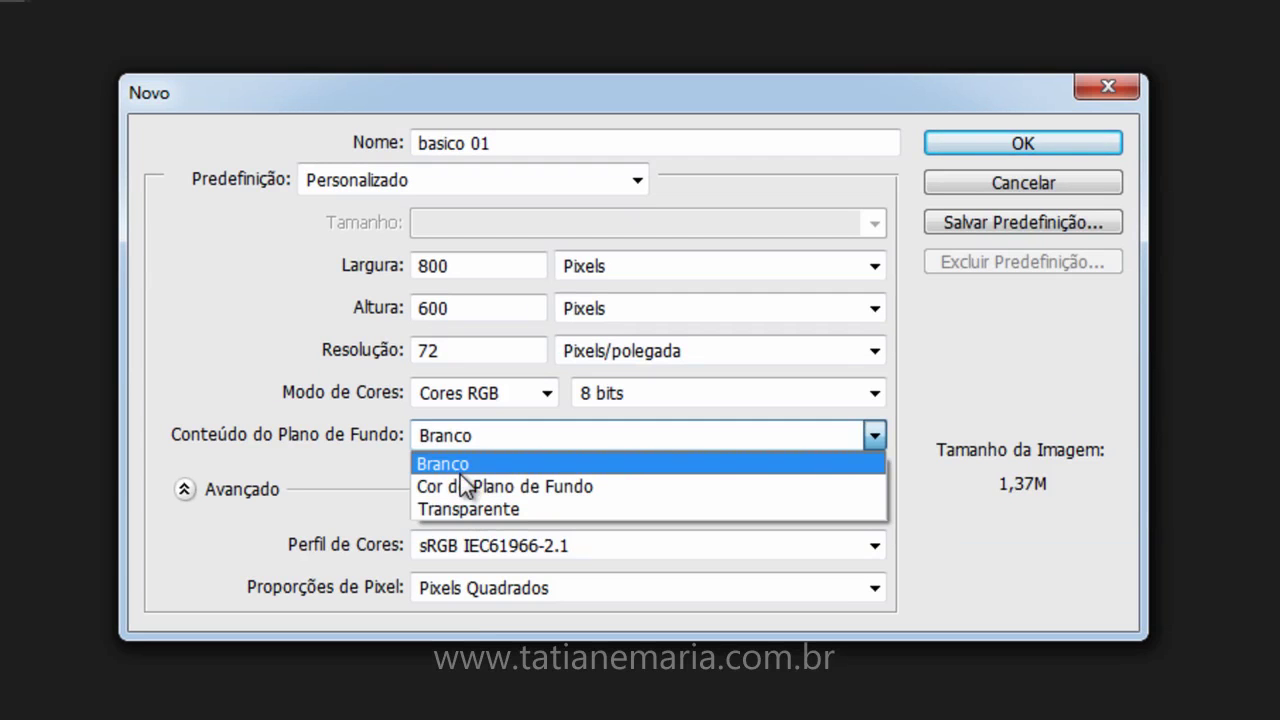
left_click(460, 466)
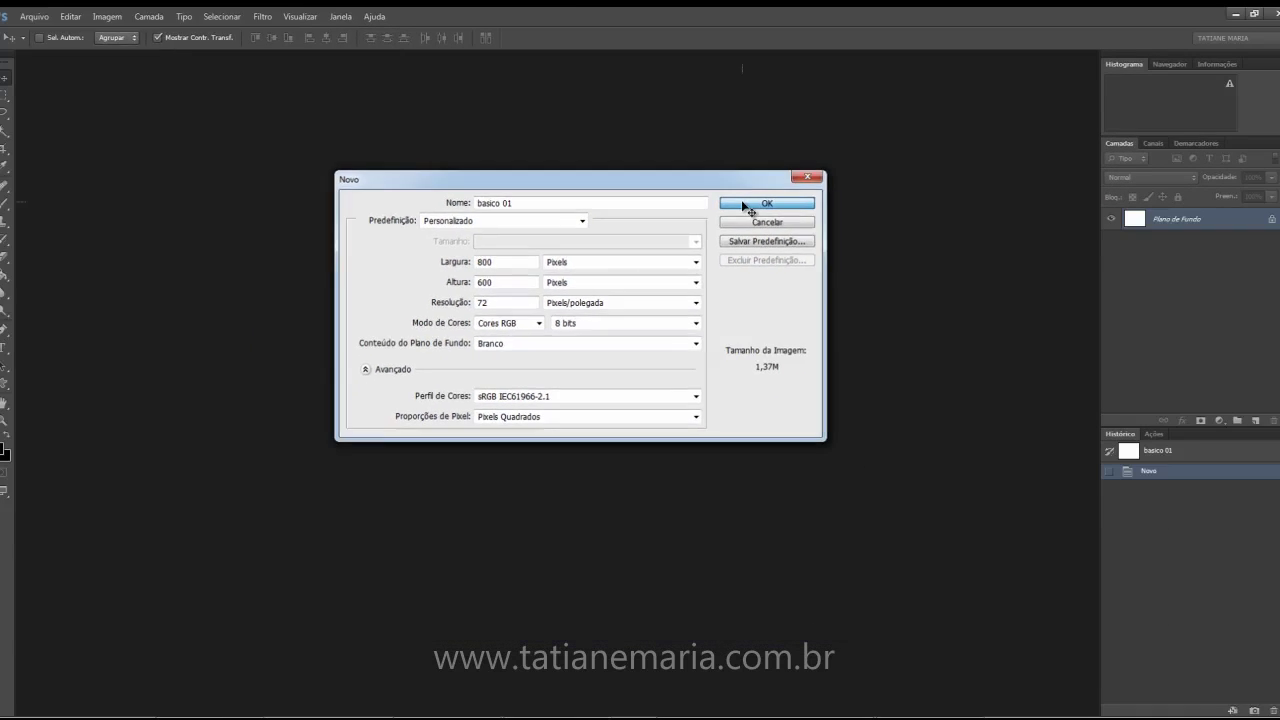
left_click(968, 147)
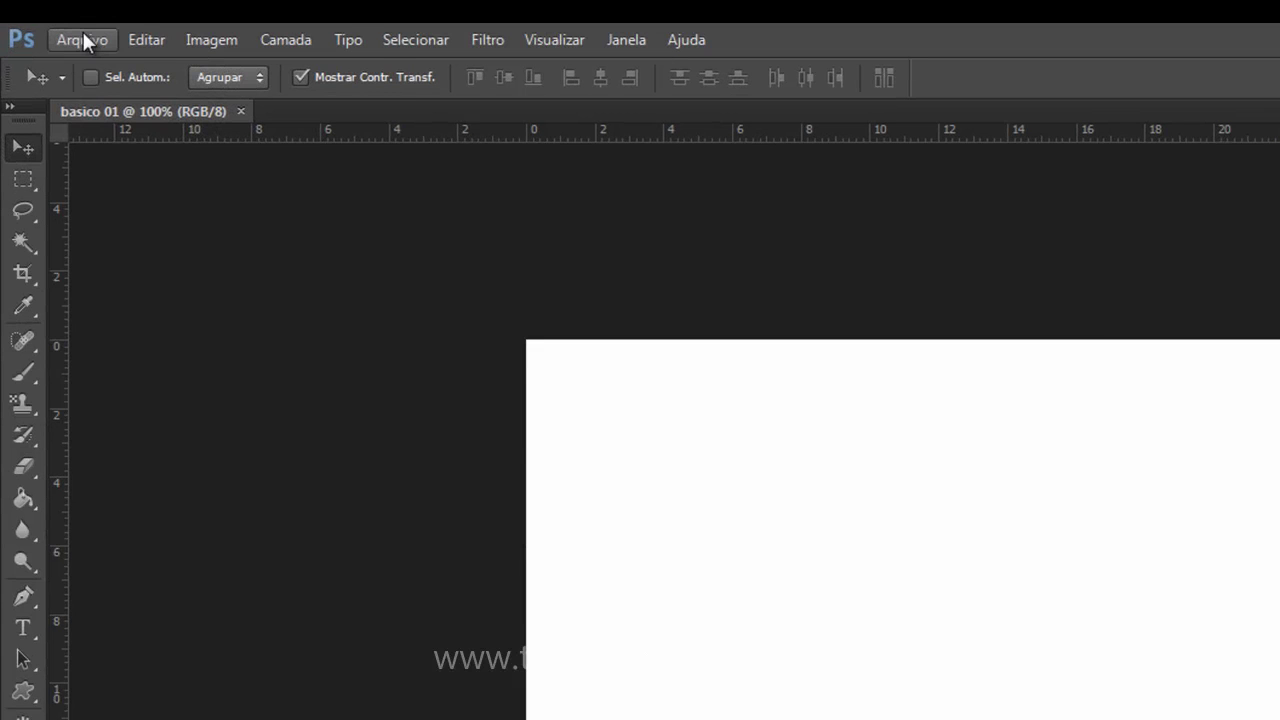
Save the document as "basico 01" in JPEG format in the "basico photoshop - aula 01" folder, at maximum quality 12
left_click(83, 34)
left_click(118, 334)
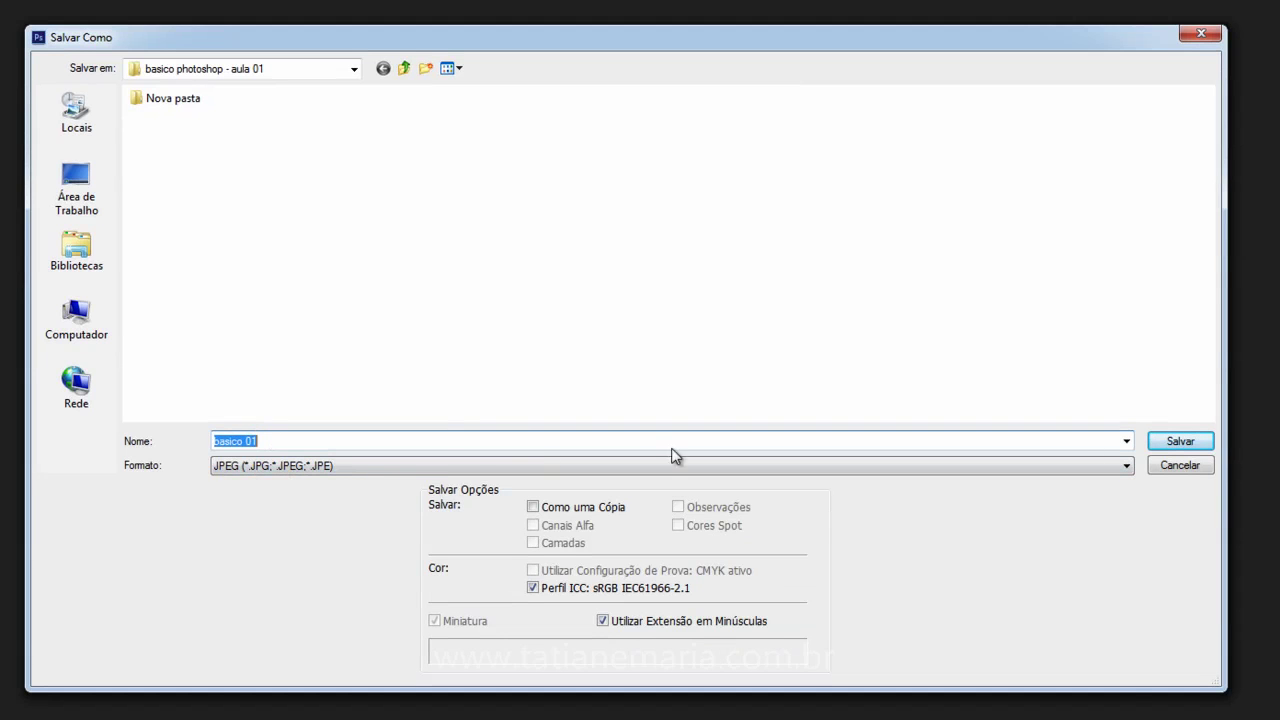
left_click(434, 465)
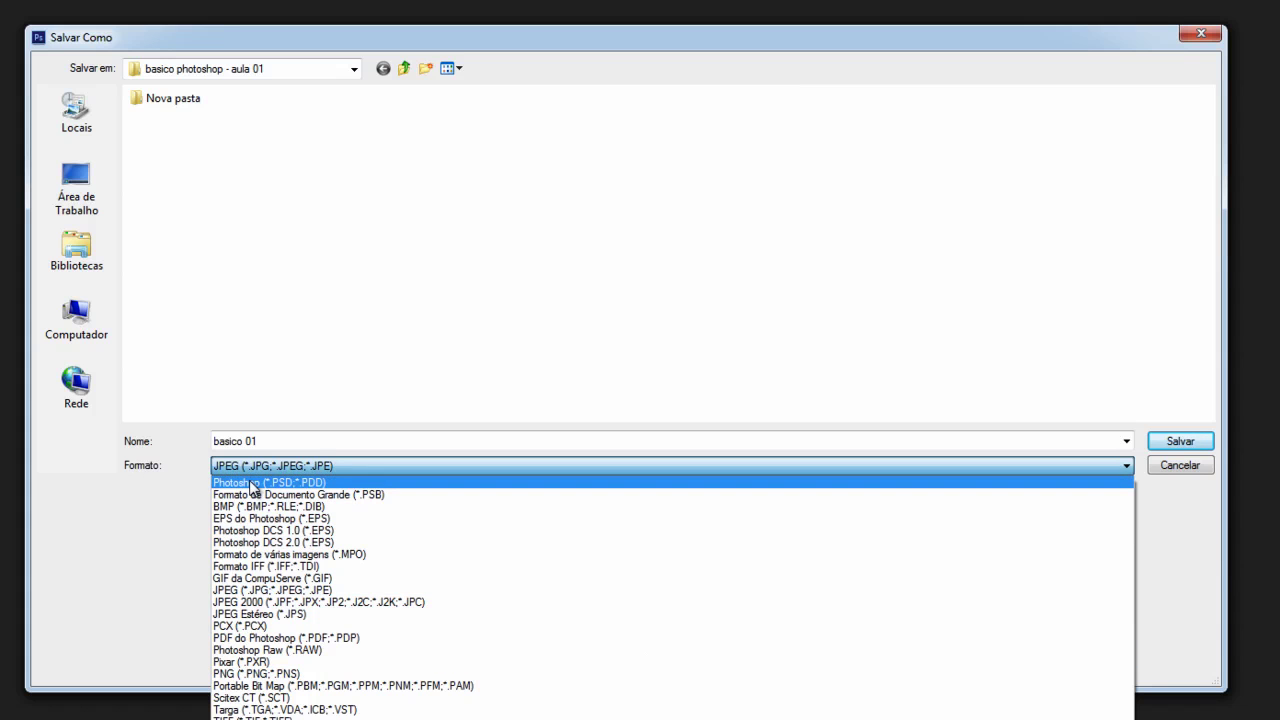
left_click(248, 591)
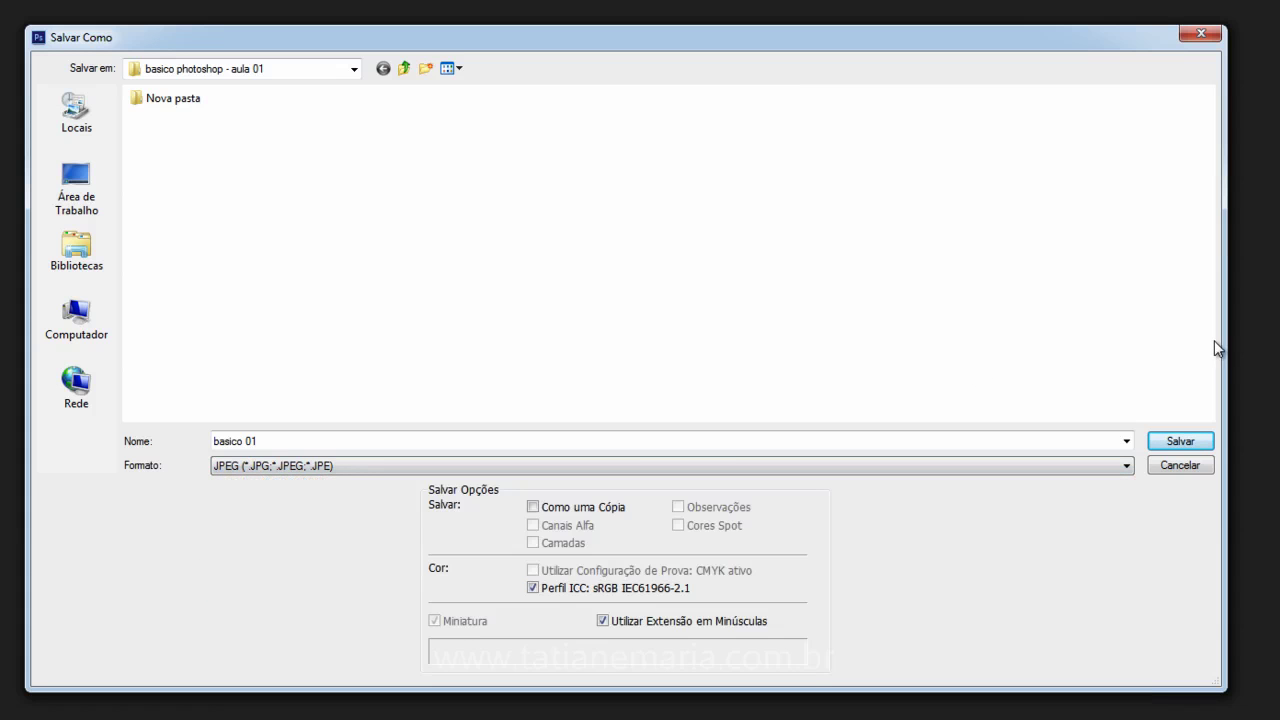
left_click(1180, 441)
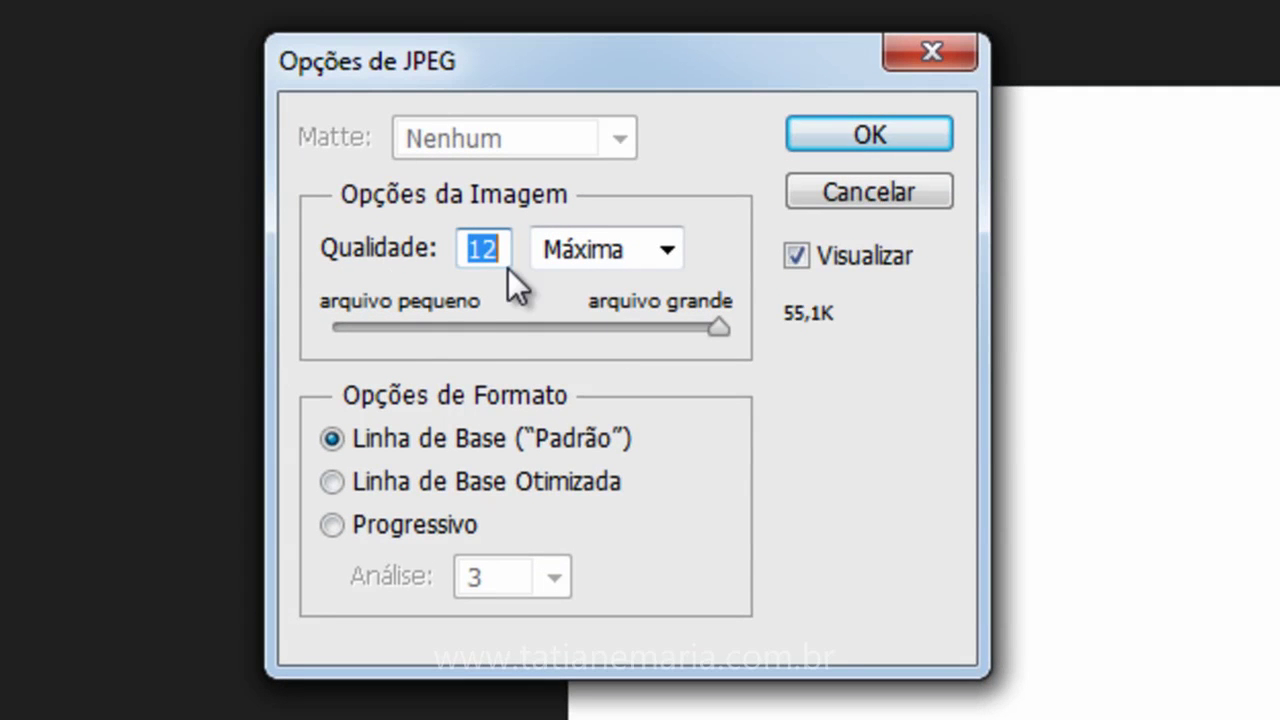
left_click(880, 134)
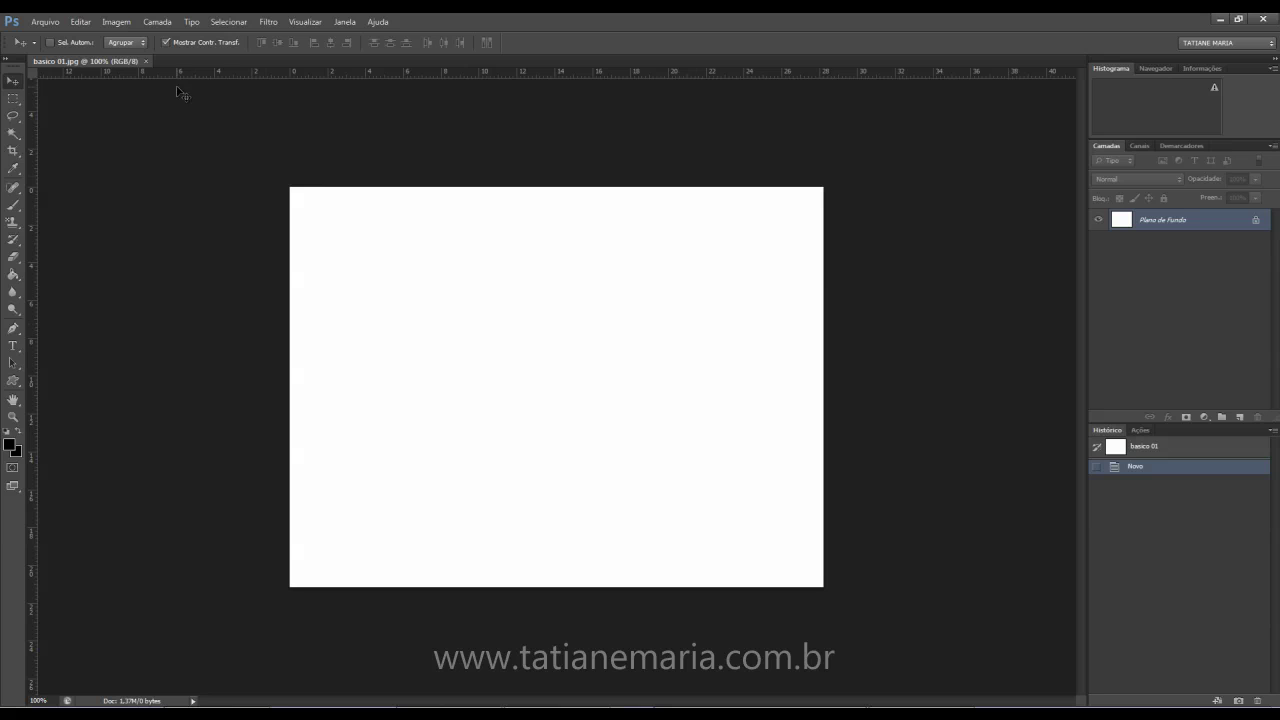
Close basico 01.jpg and reopen it from the "basico photoshop - aula 01" folder
left_click(146, 61)
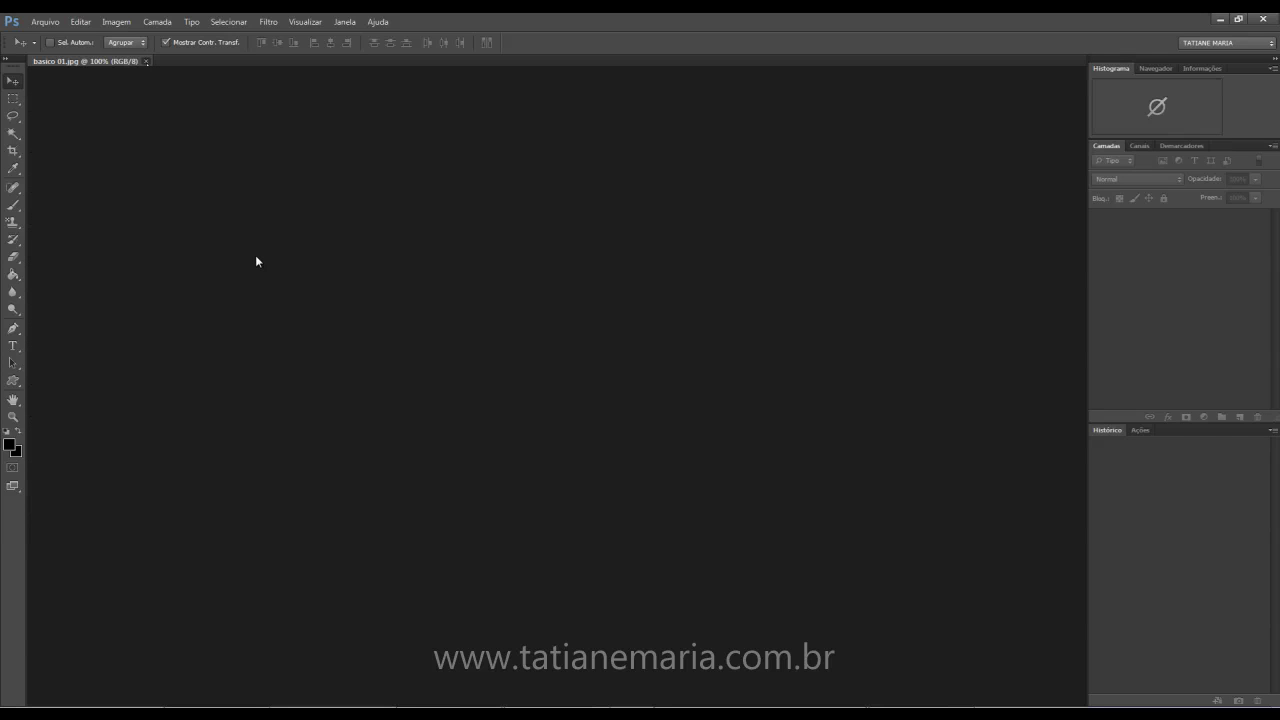
left_click(55, 21)
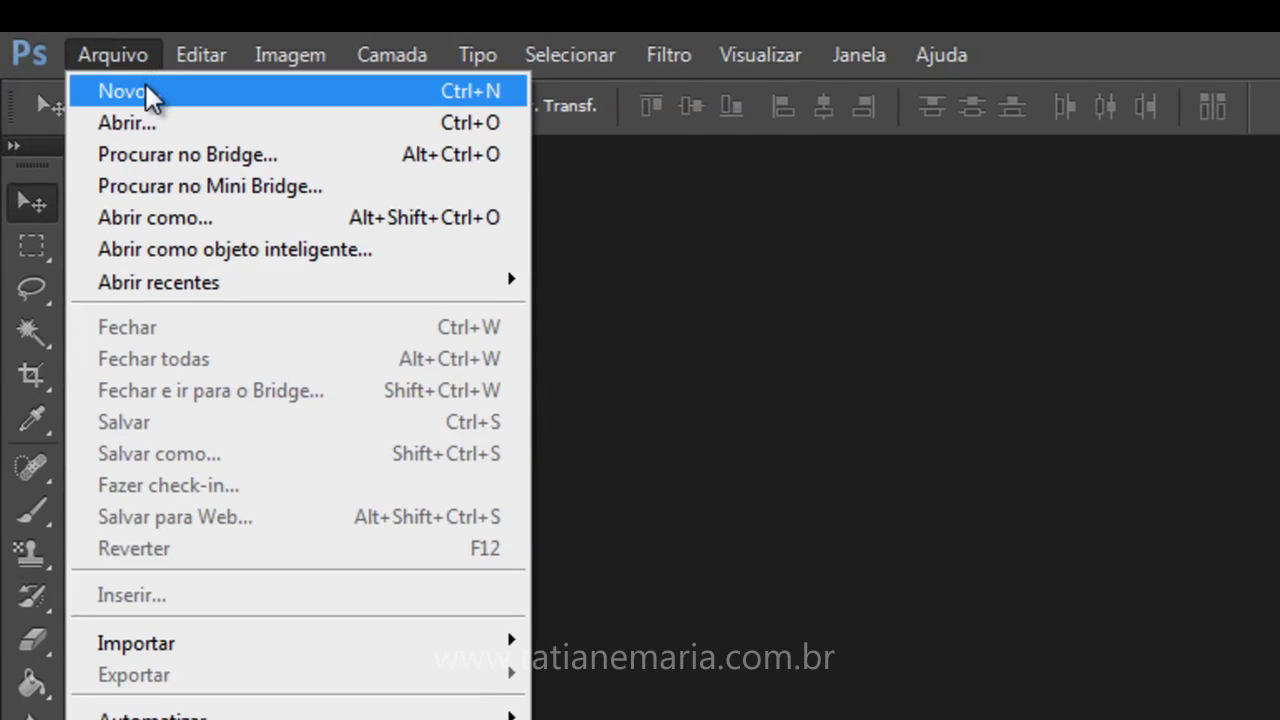
left_click(145, 121)
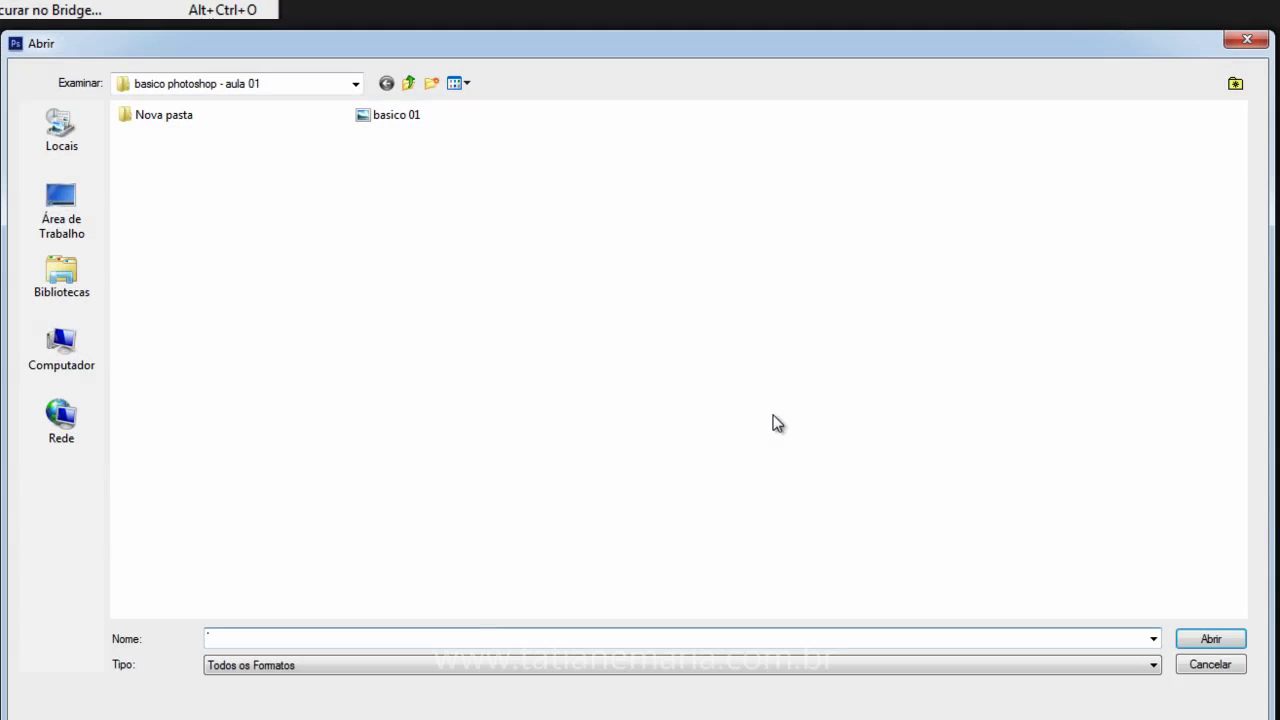
left_click(380, 115)
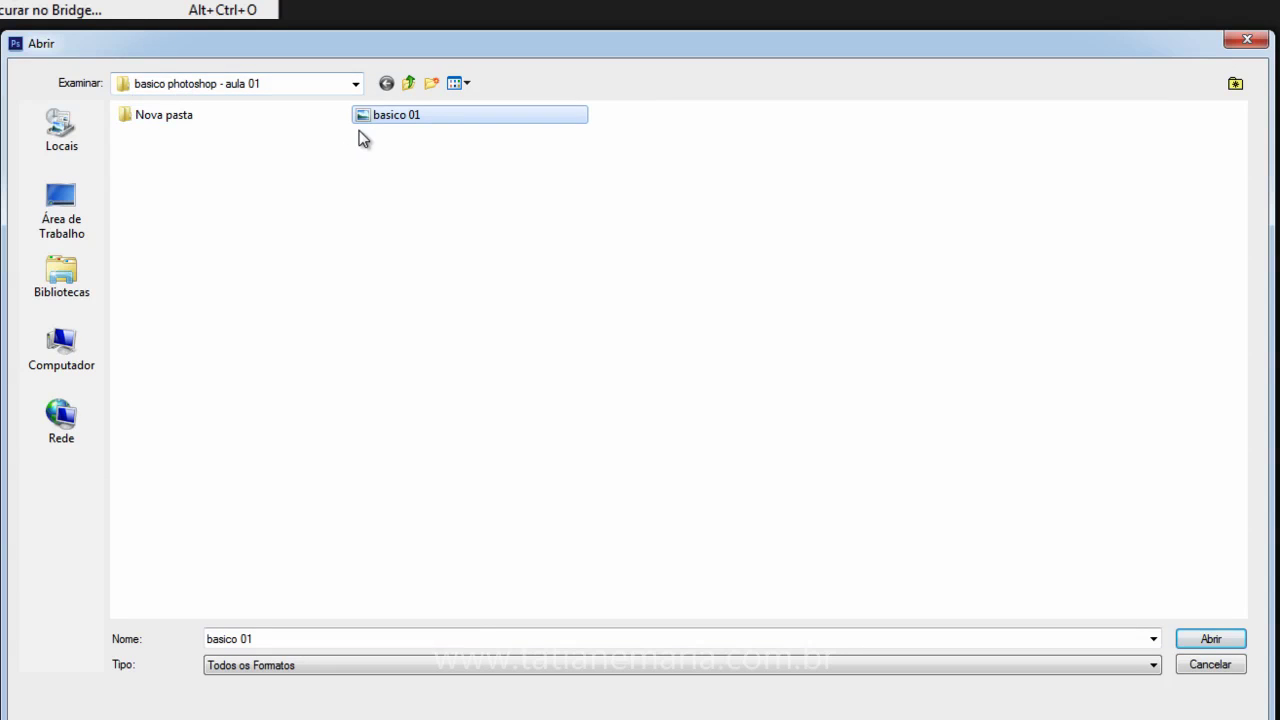
left_click(1211, 640)
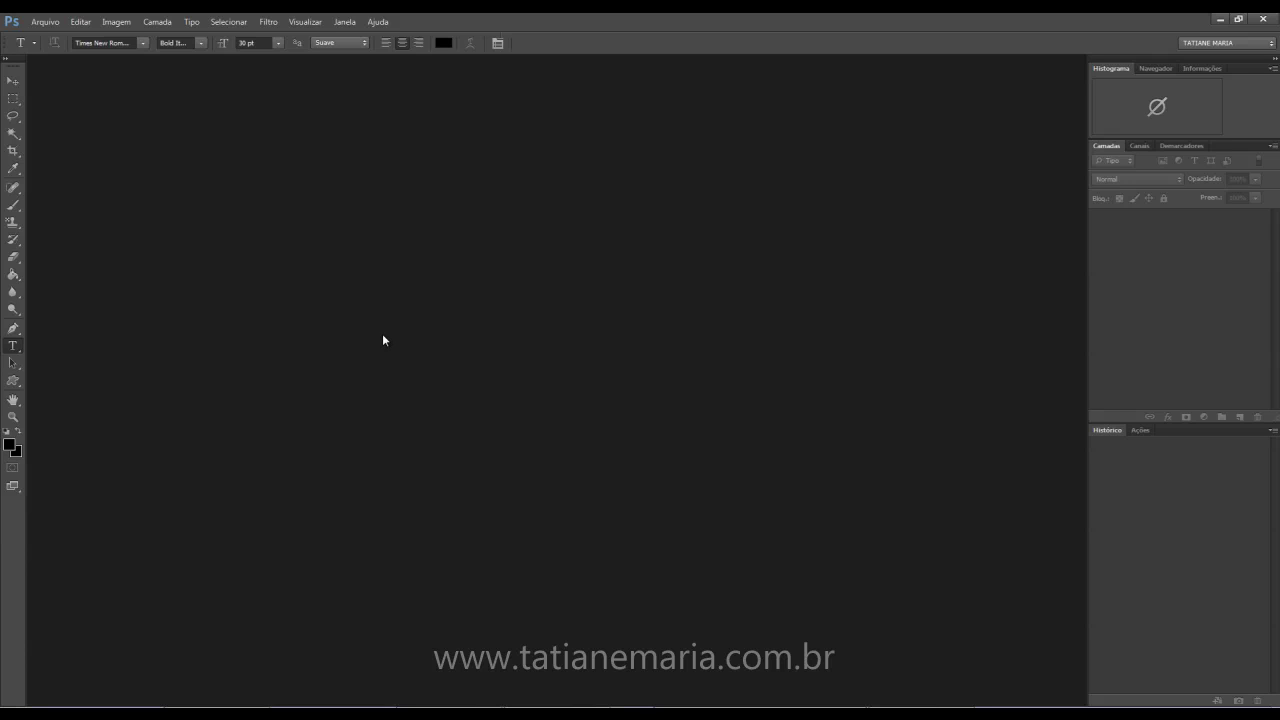
double_click(383, 340)
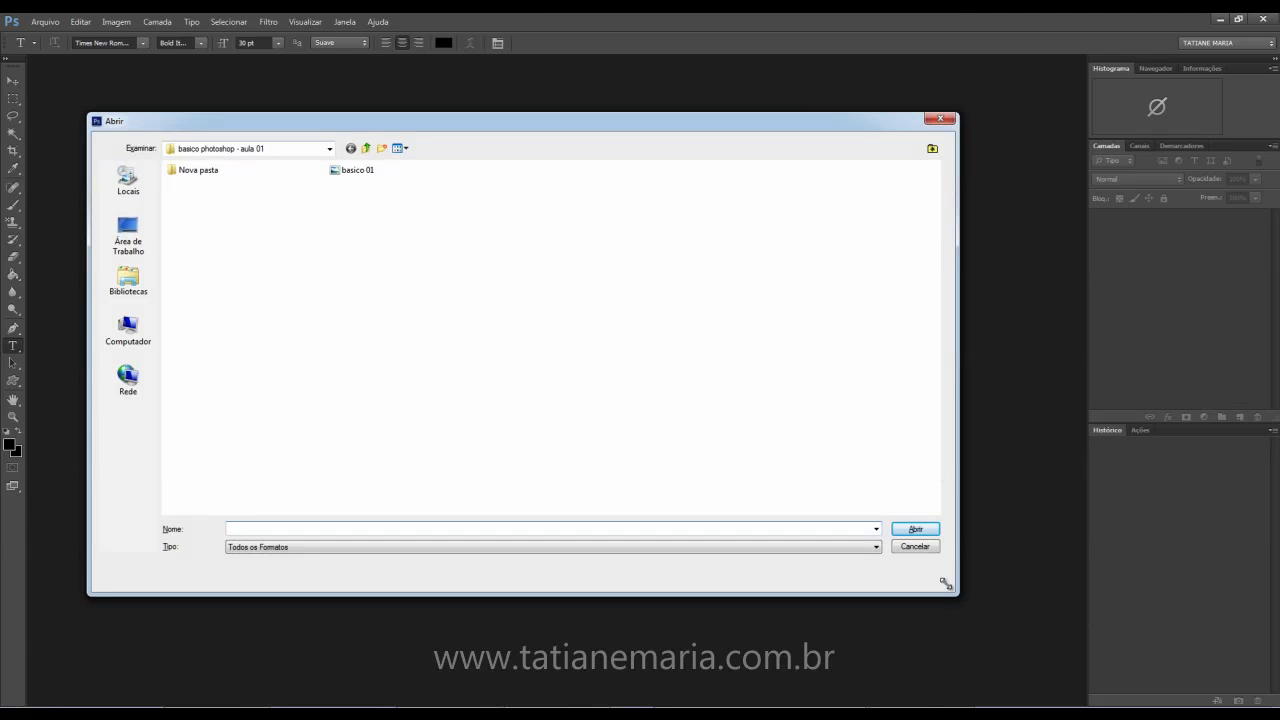
left_click(908, 551)
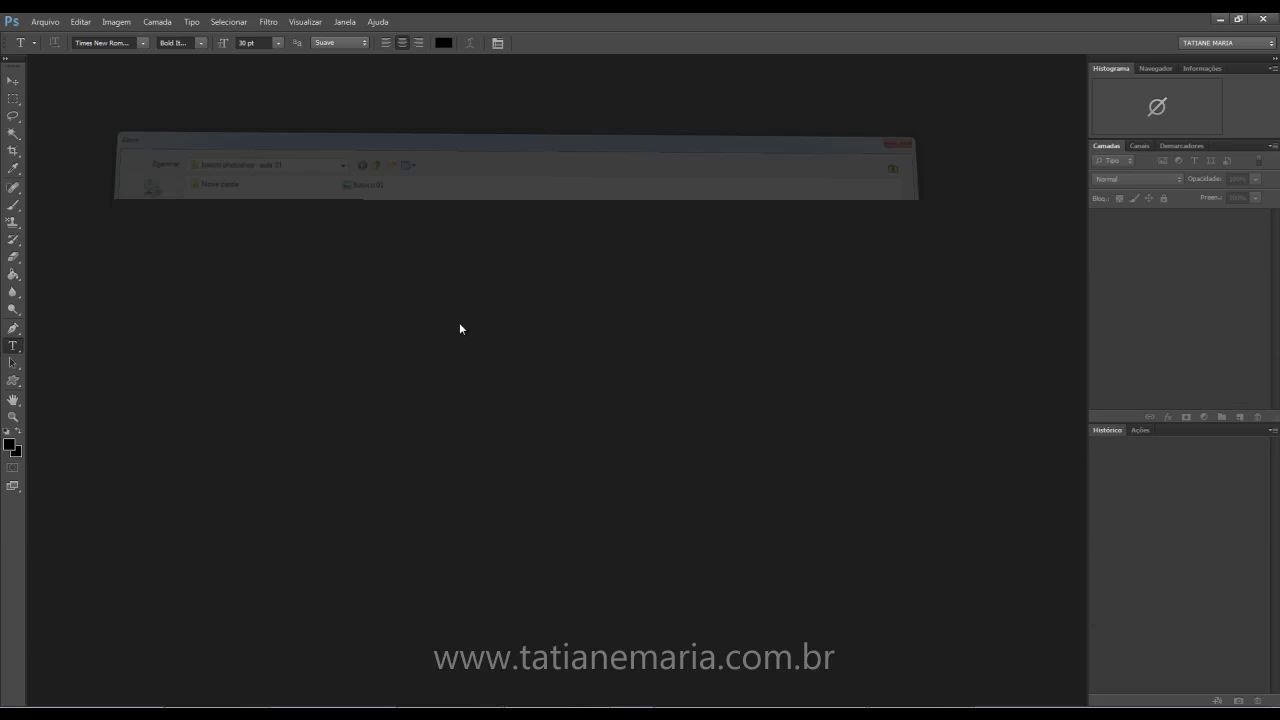
key("ctrl+n")
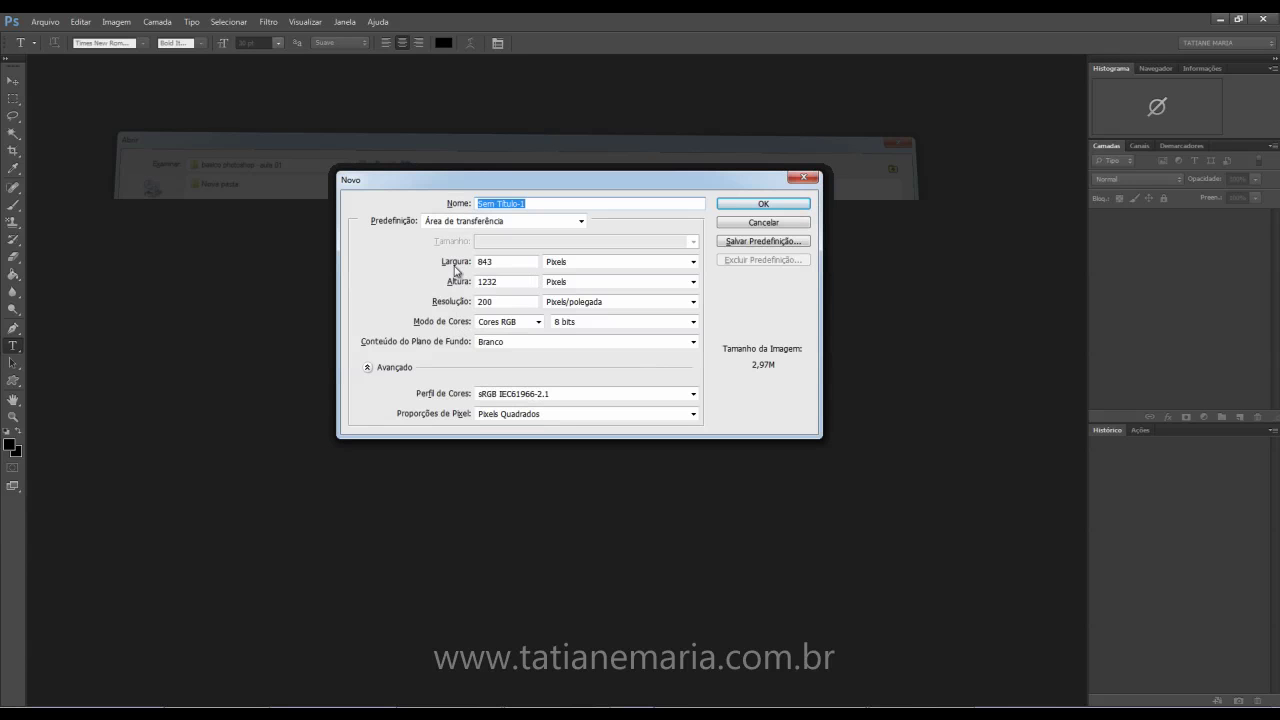
left_click(770, 224)
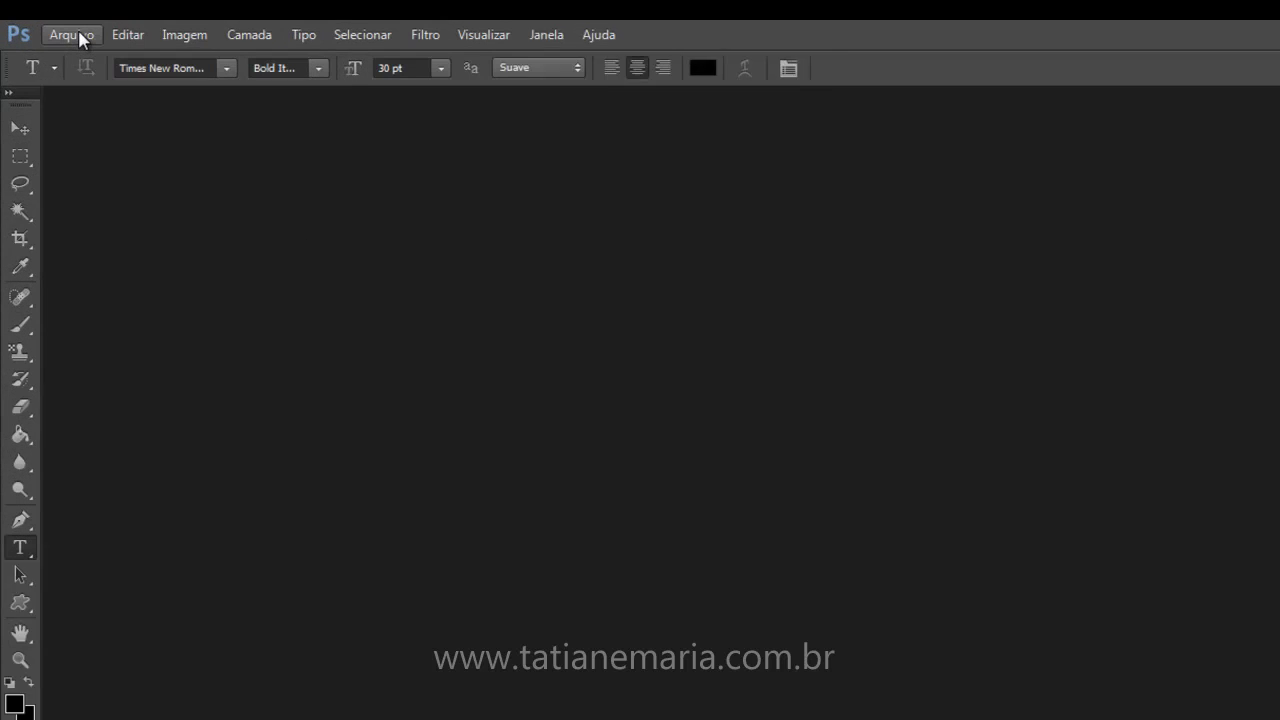
Open basico 01.jpg from the list of recent files and close it again
left_click(80, 36)
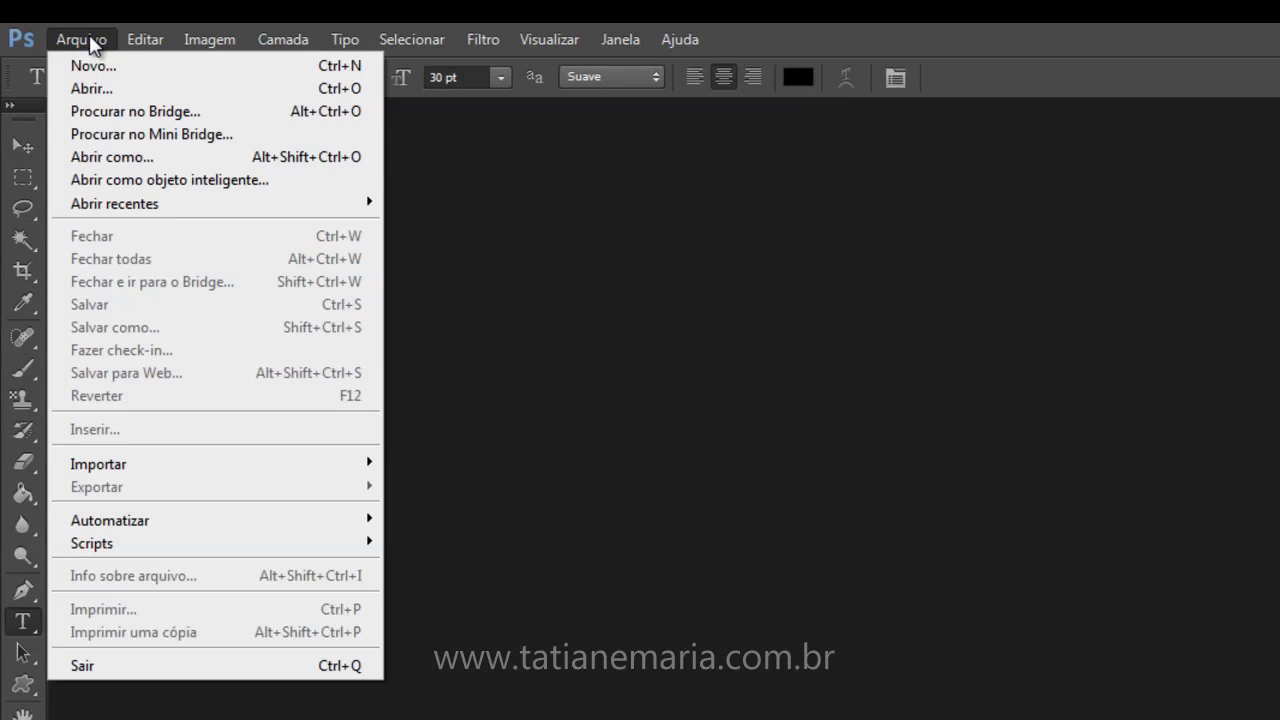
mouse_move(288, 207)
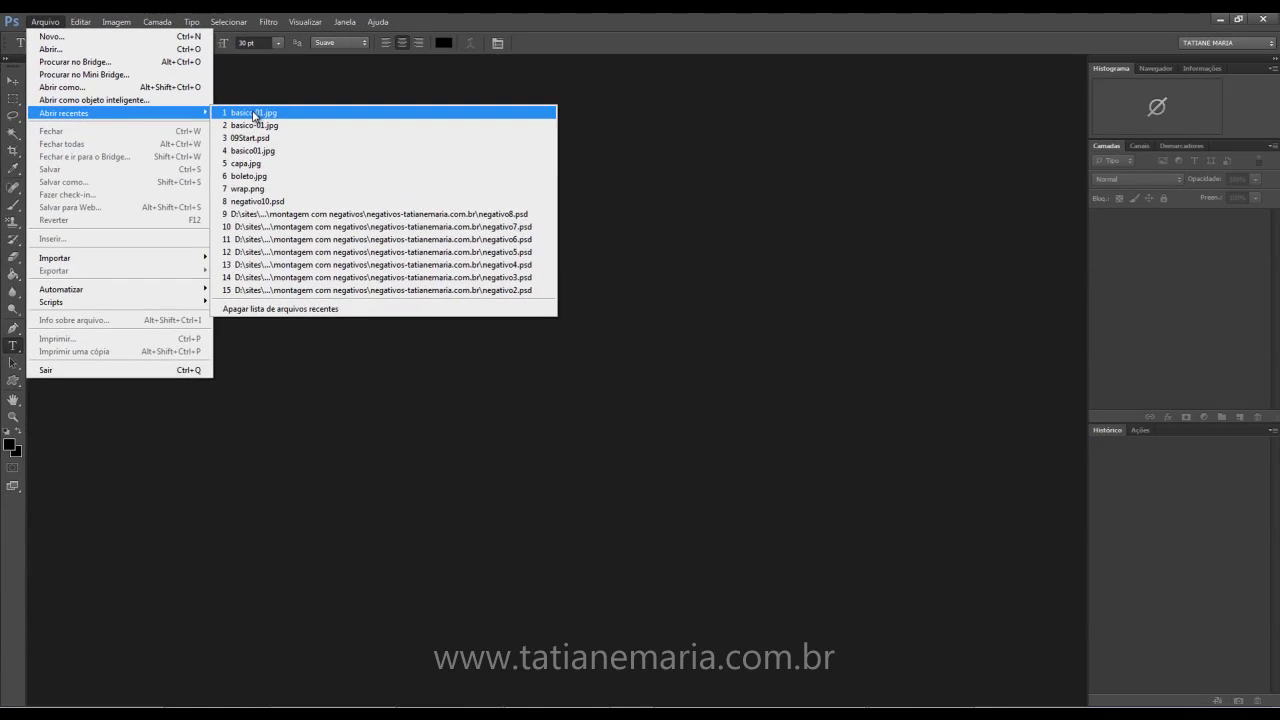
left_click(445, 202)
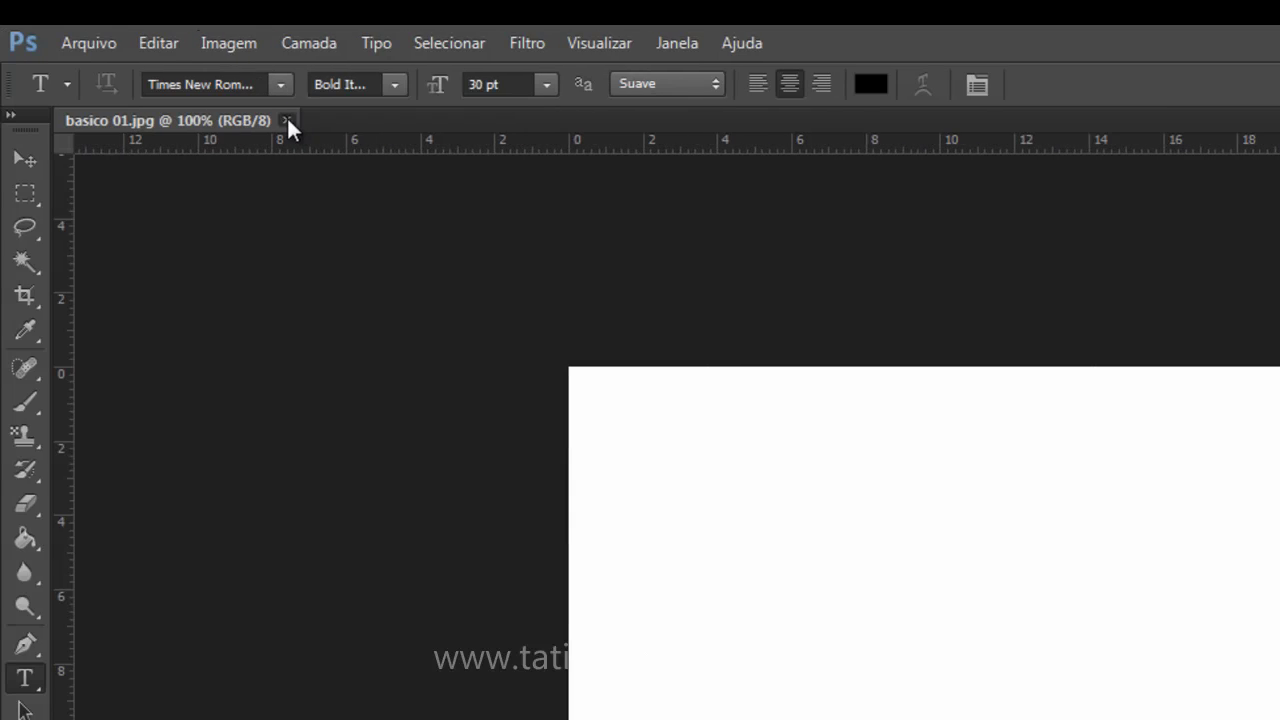
left_click(287, 120)
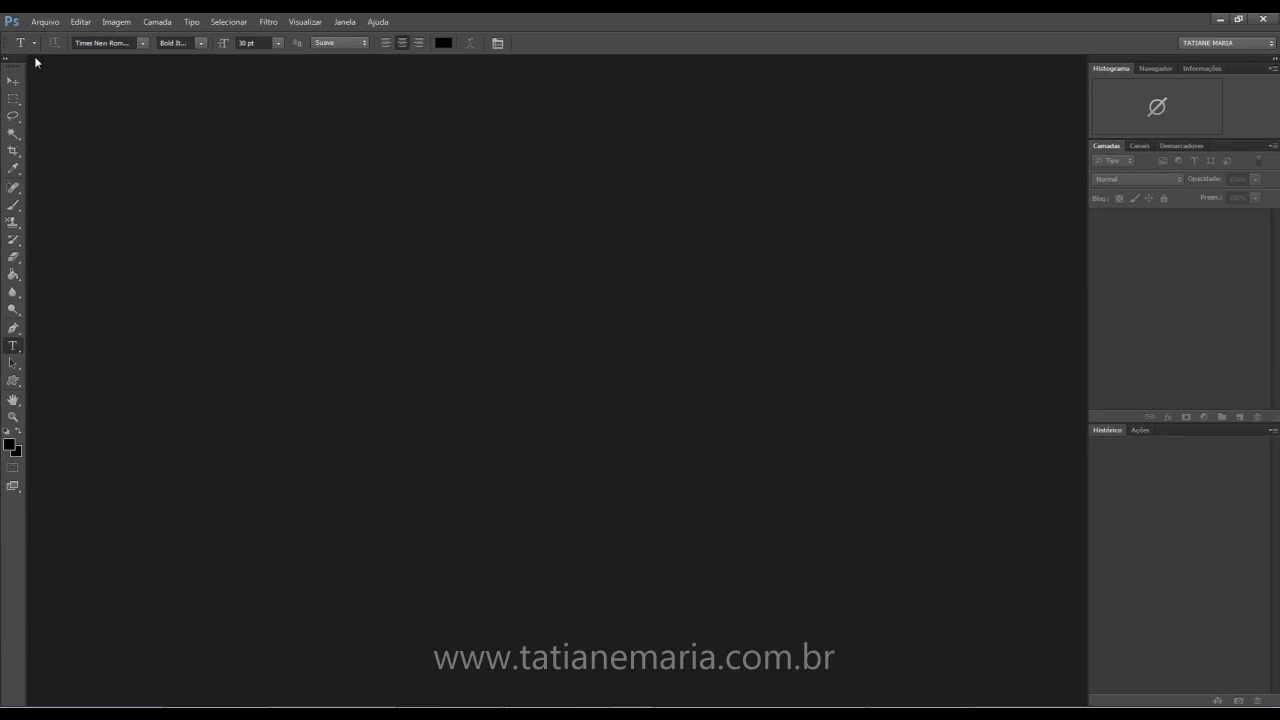
left_click(41, 27)
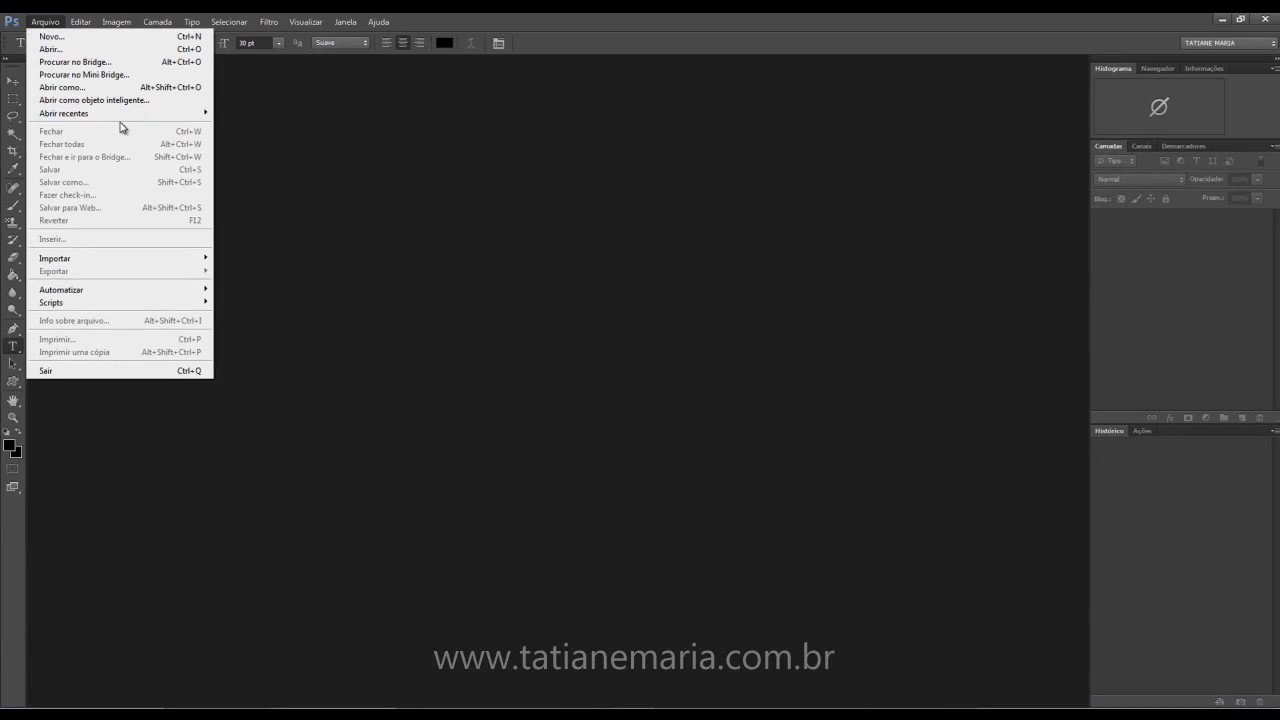
mouse_move(137, 112)
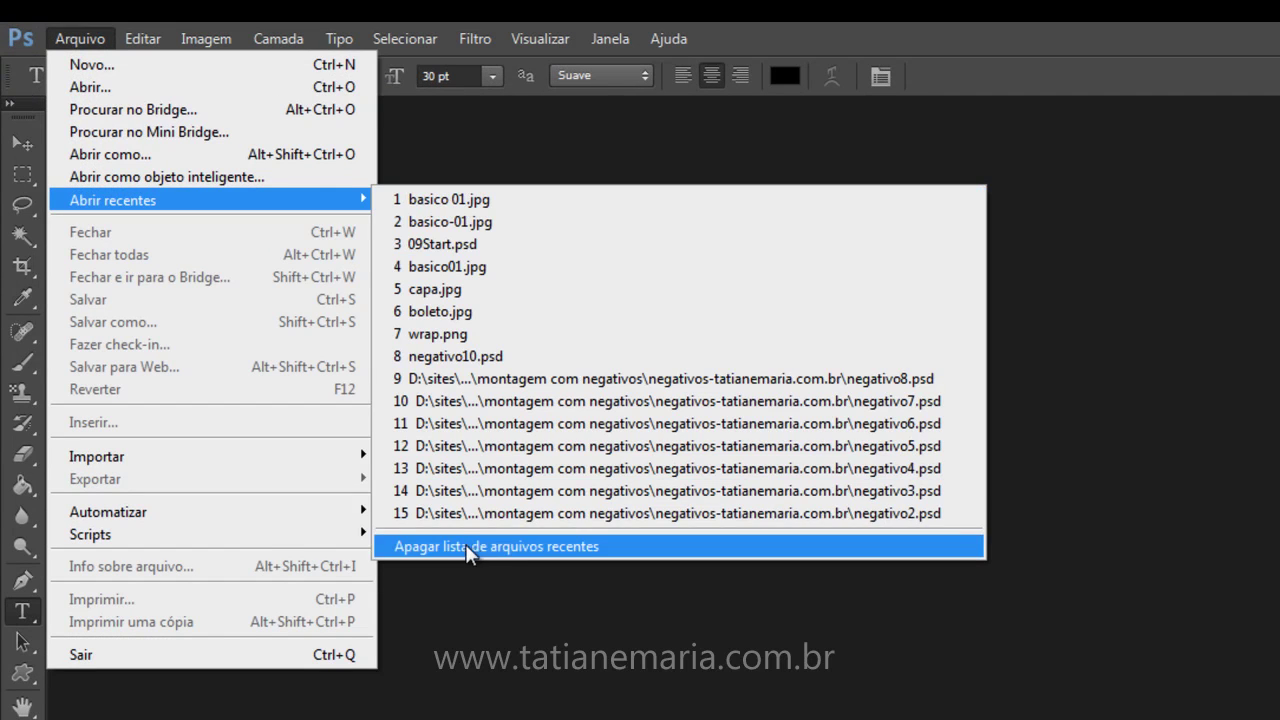
mouse_move(126, 37)
mouse_move(72, 35)
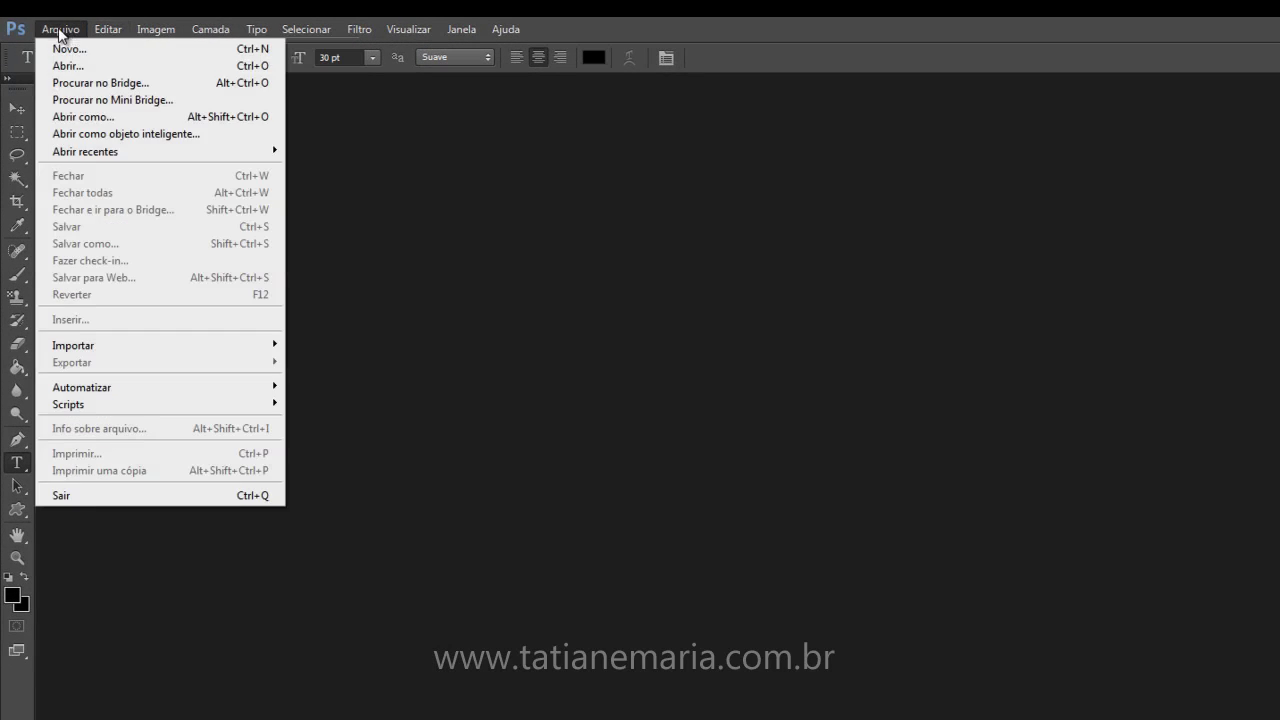
Set the recent files list to 20 files in the file handling preferences and check the list of recent files
mouse_move(158, 159)
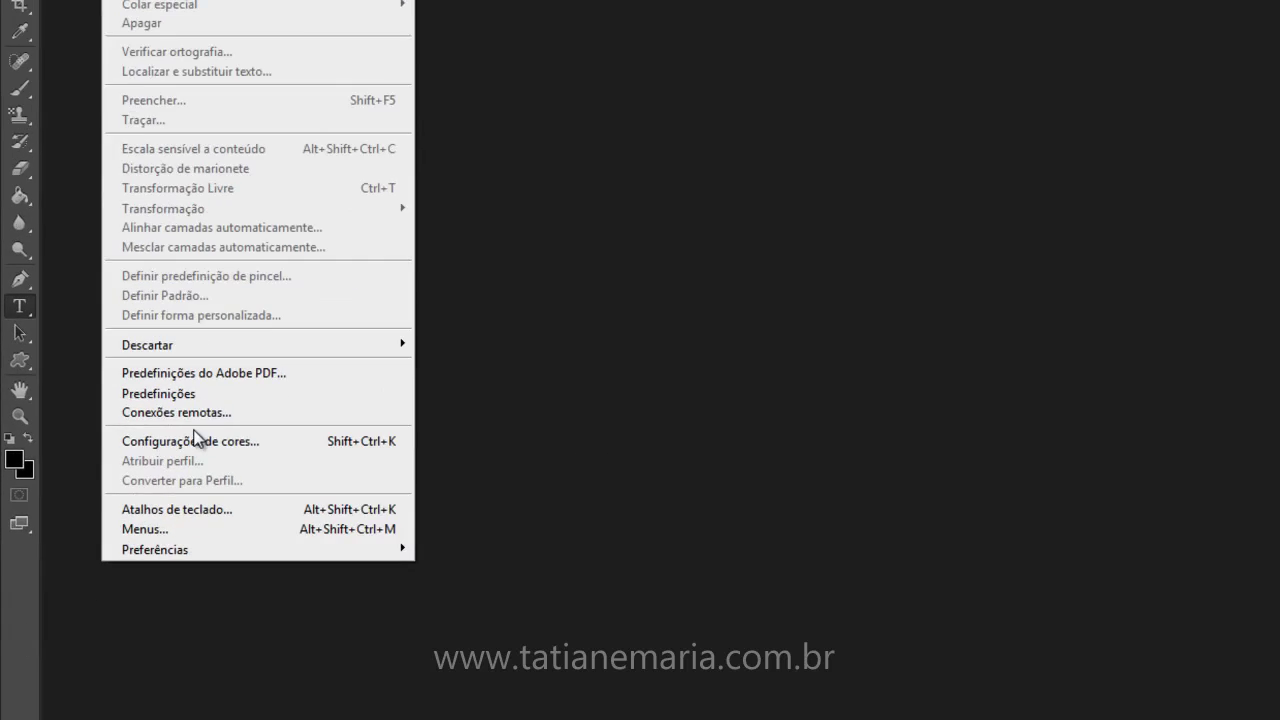
mouse_move(295, 550)
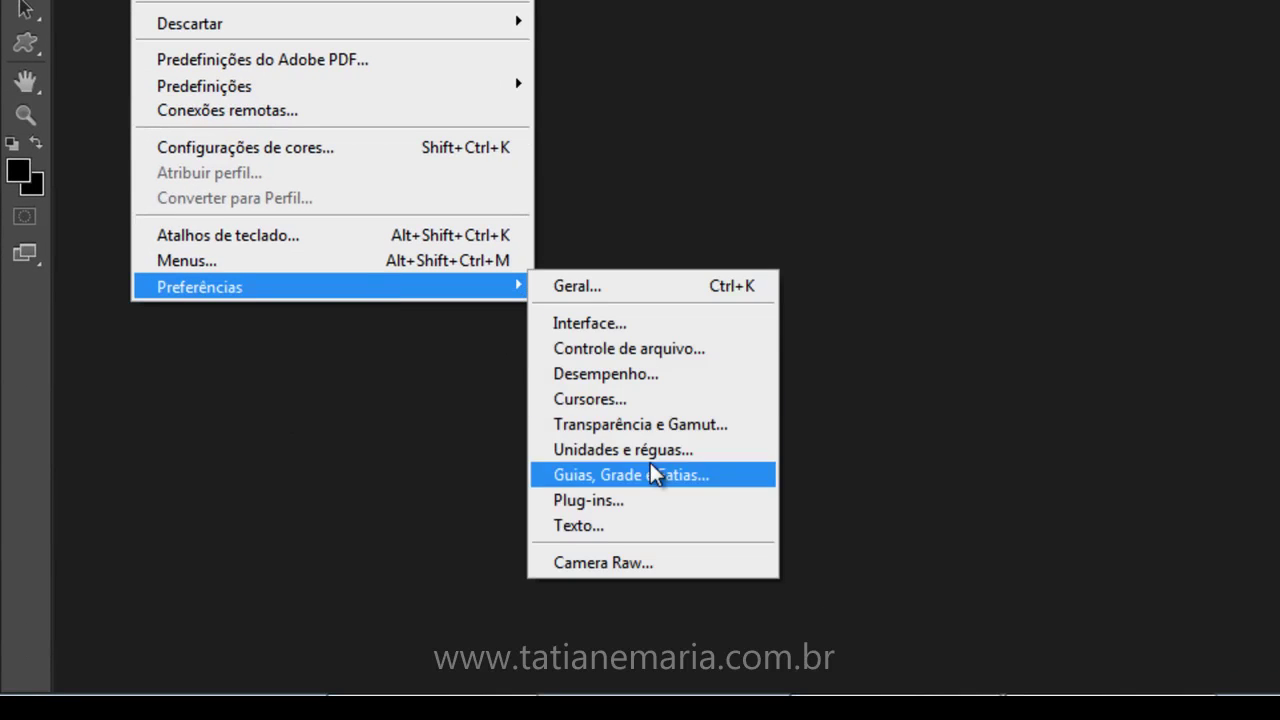
left_click(649, 352)
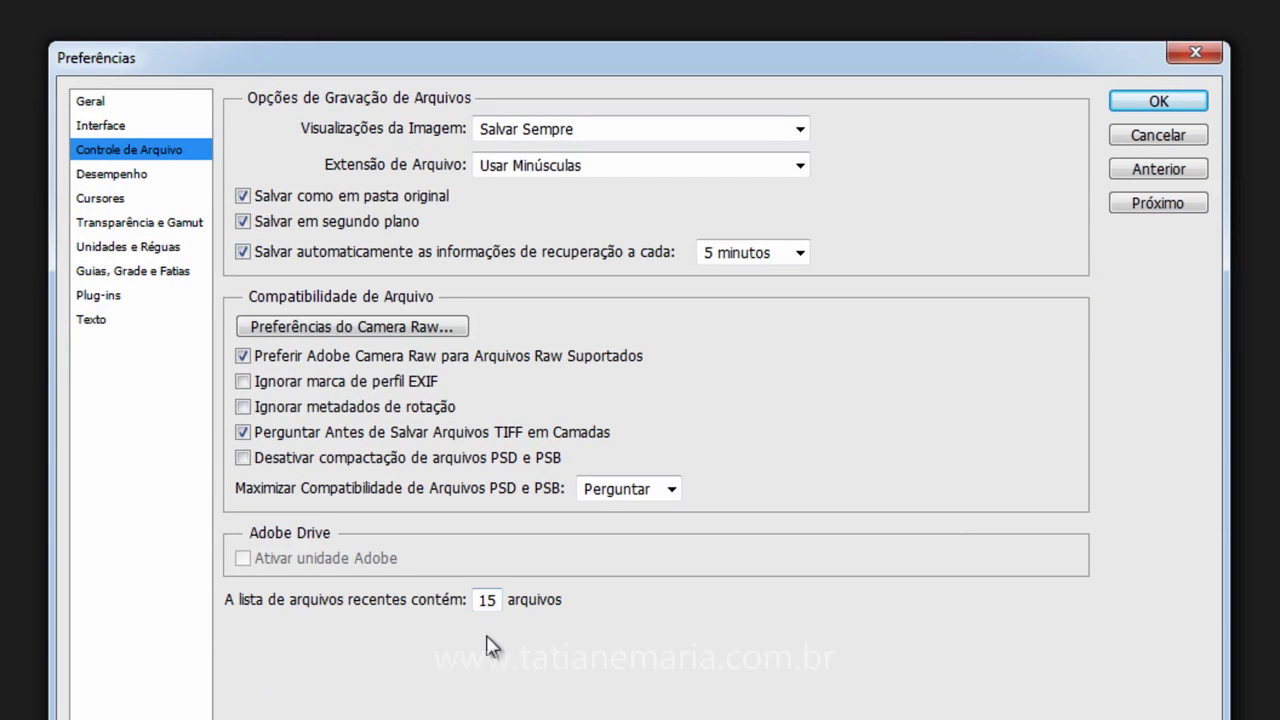
double_click(490, 600)
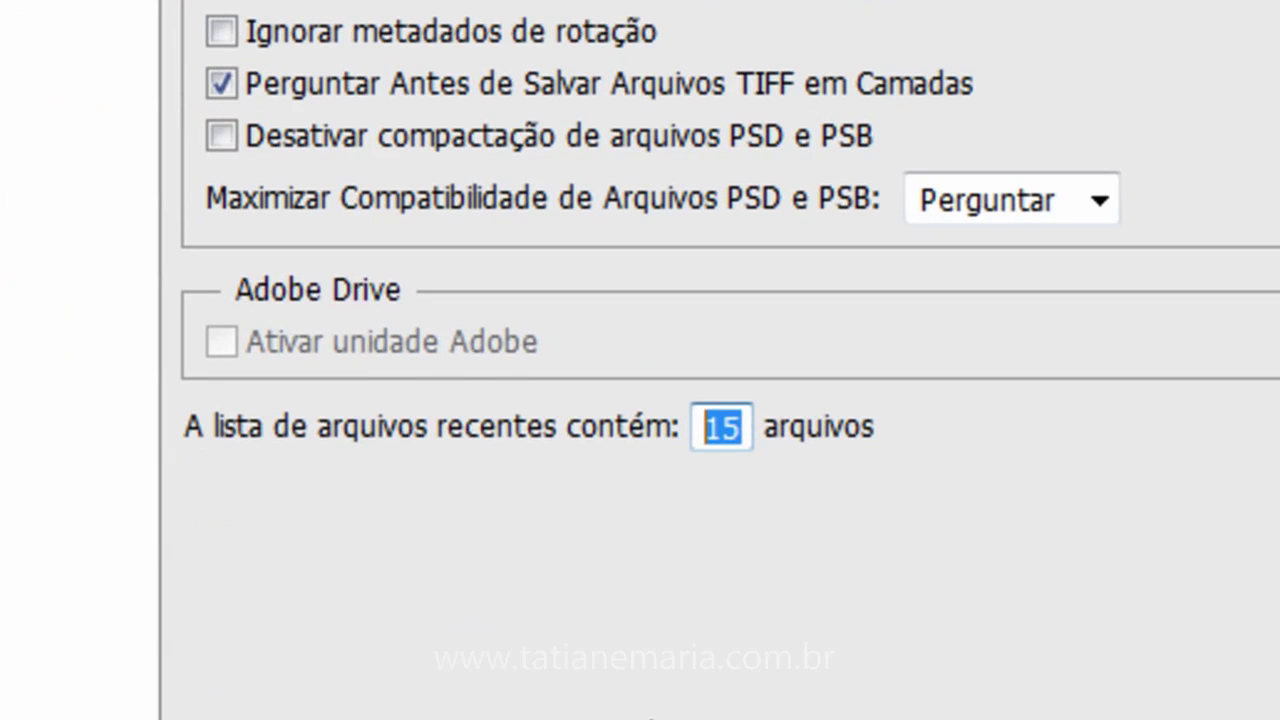
type("20")
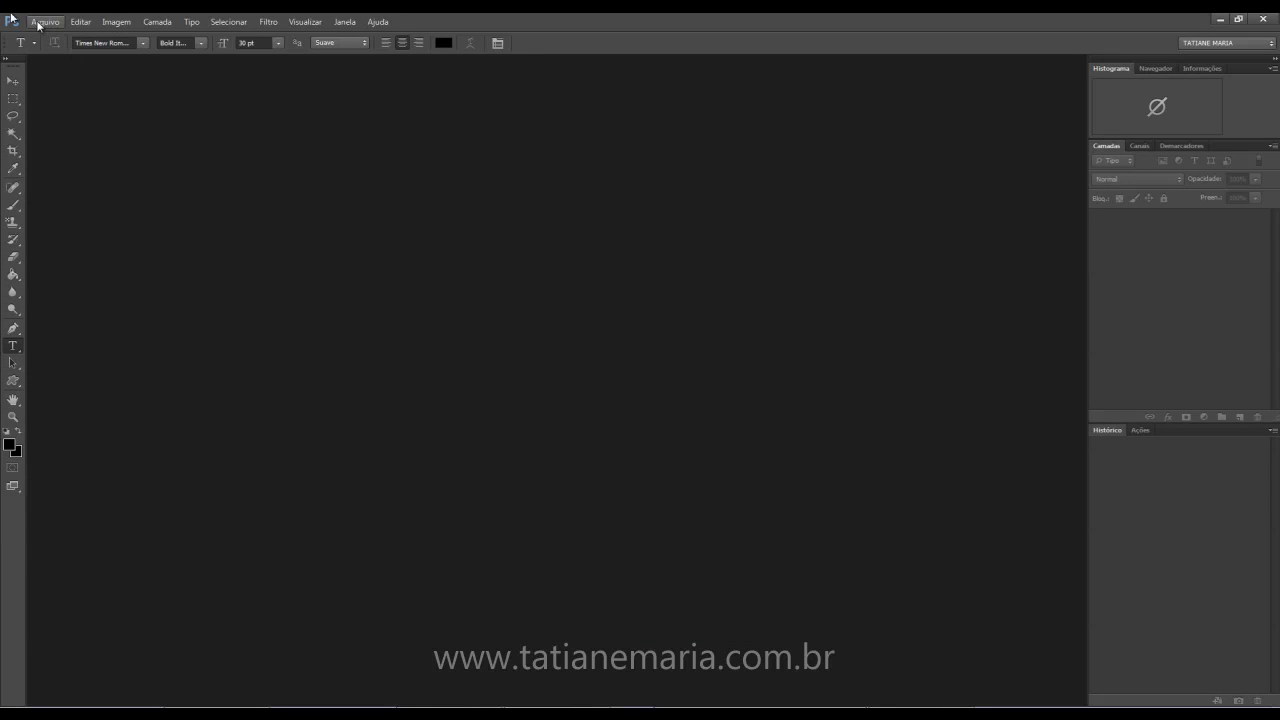
left_click(44, 22)
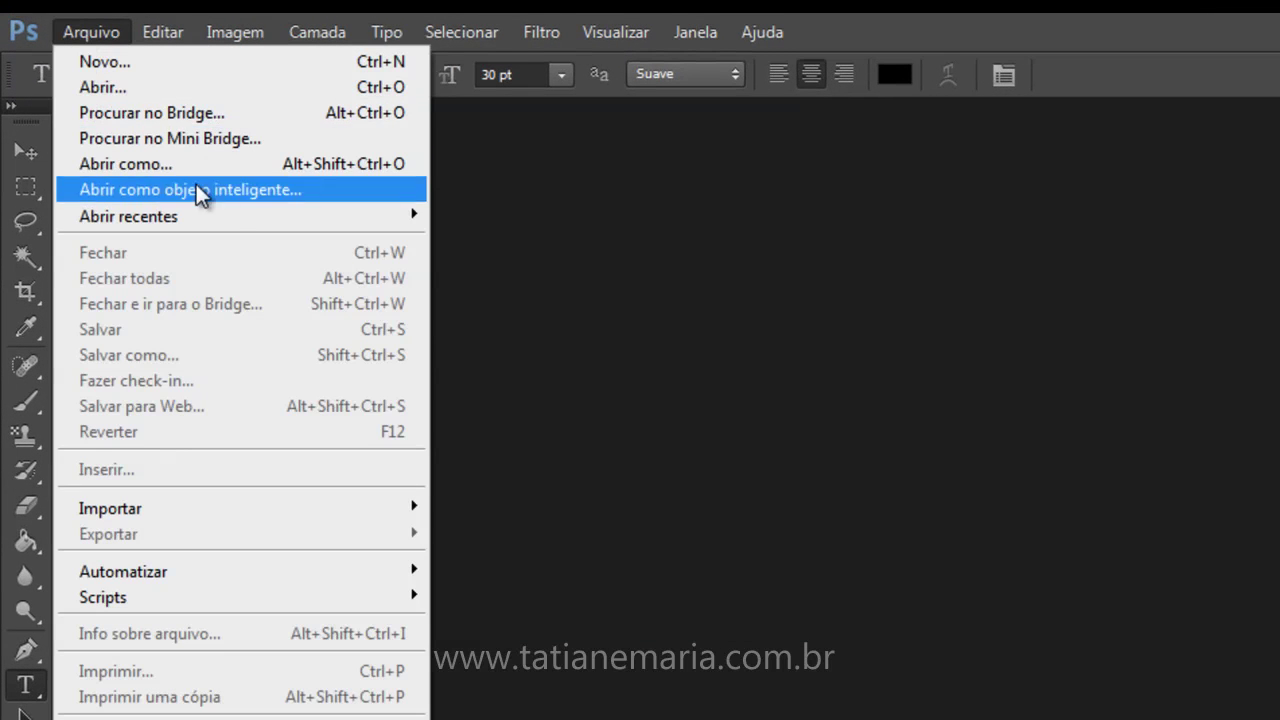
mouse_move(228, 214)
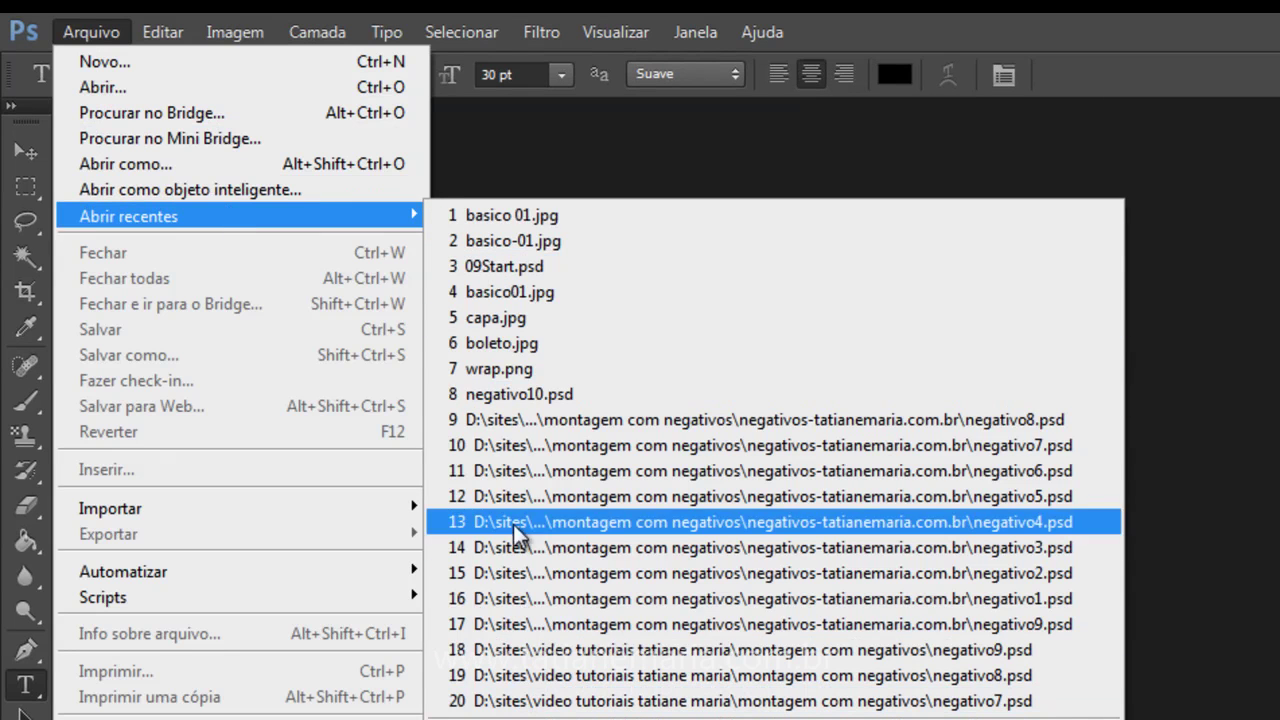
key("Escape")
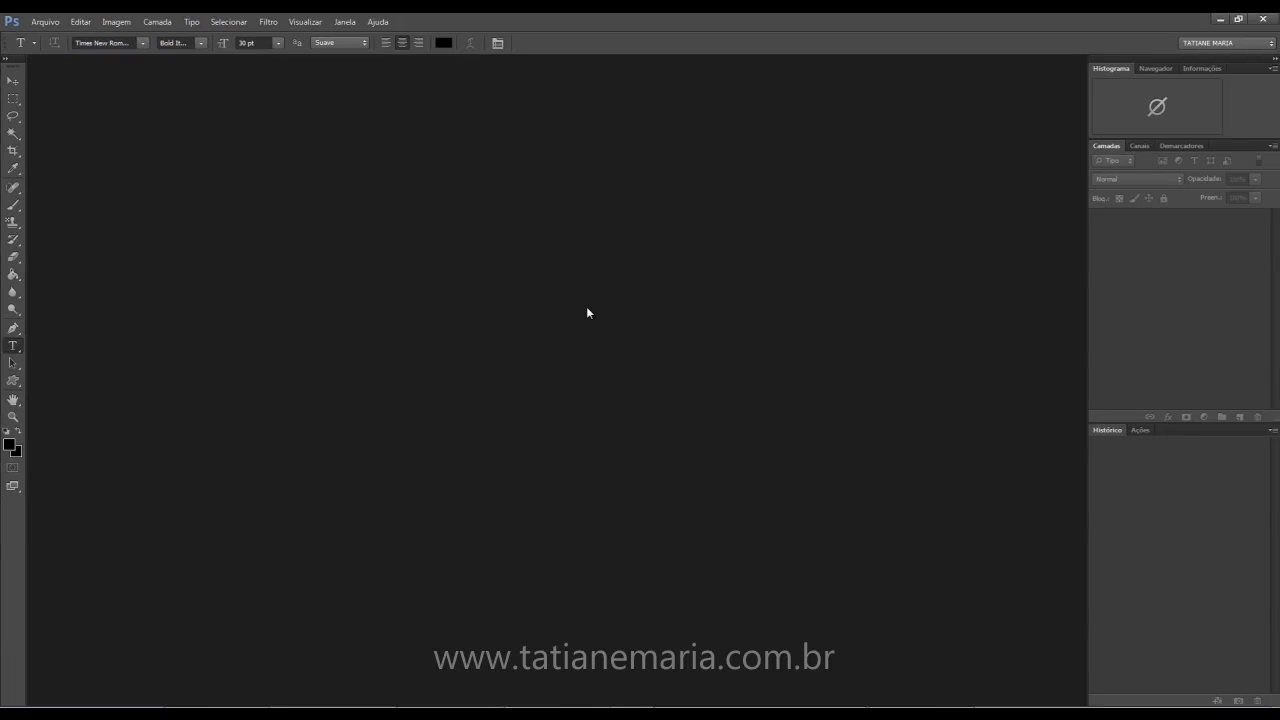
Open the JPEG file basico 01 from the "basico photoshop - aula 01" folder
left_click(46, 22)
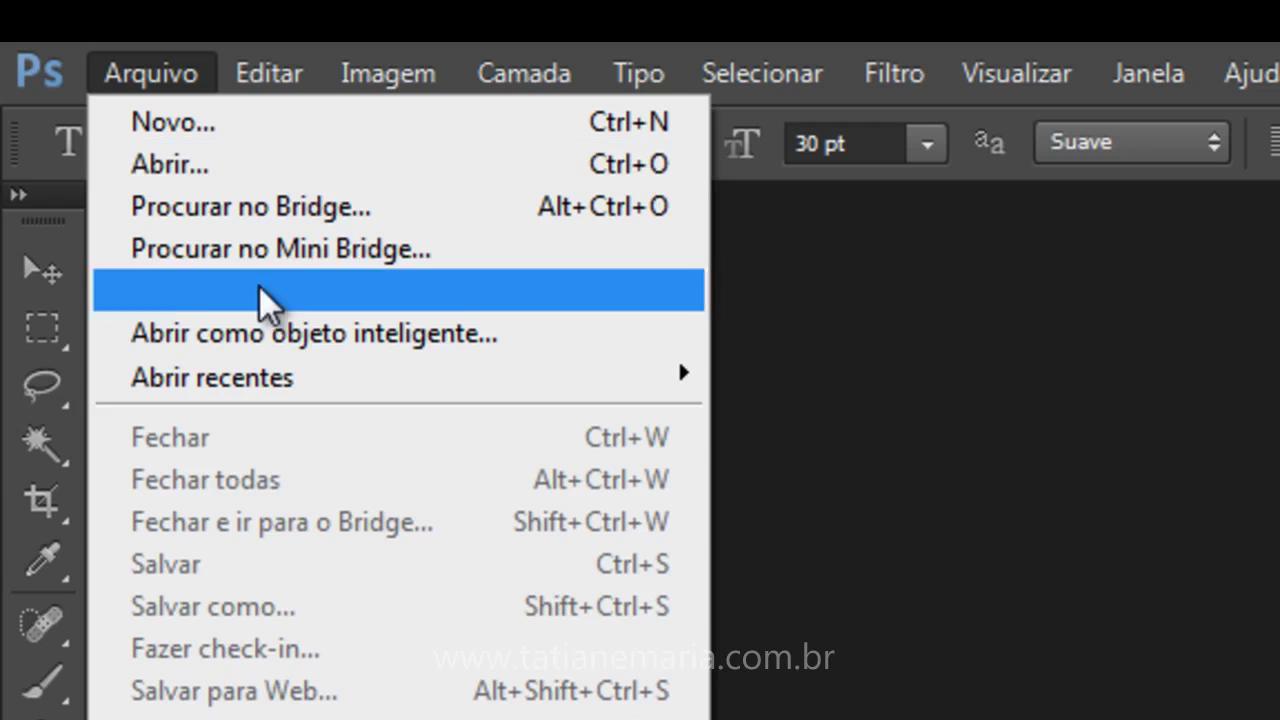
key("Escape")
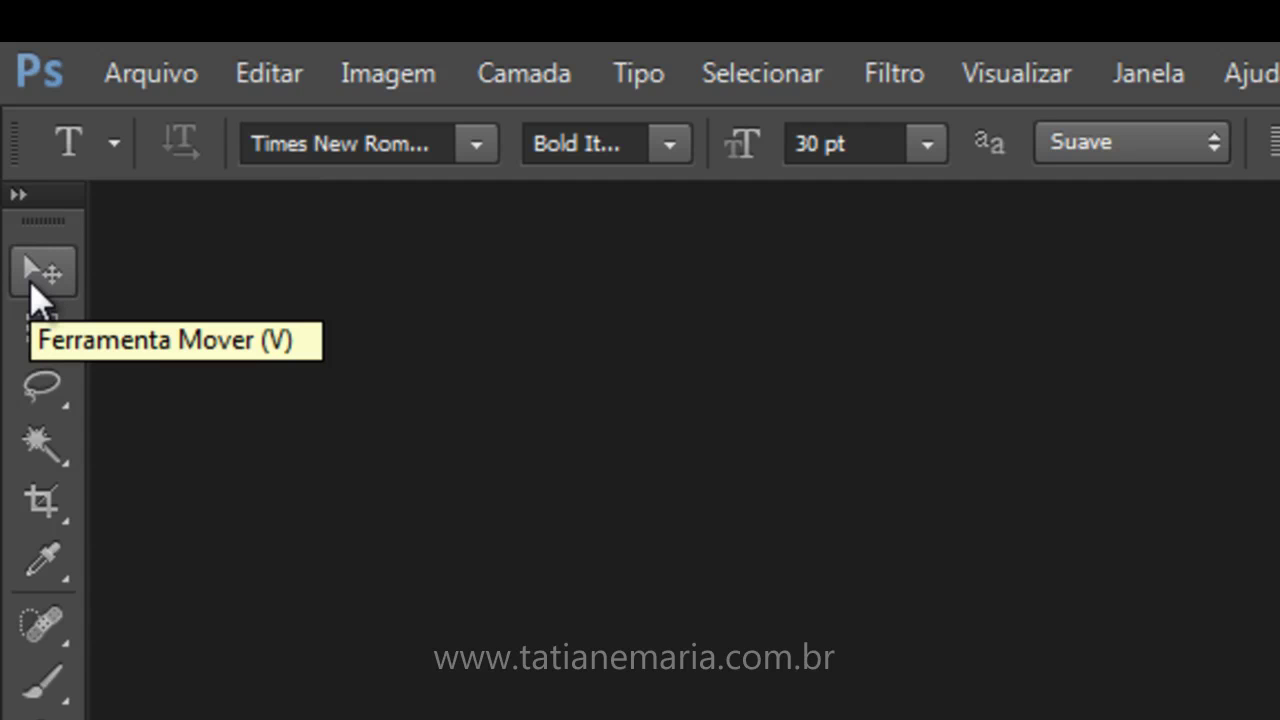
left_click(121, 72)
left_click(165, 172)
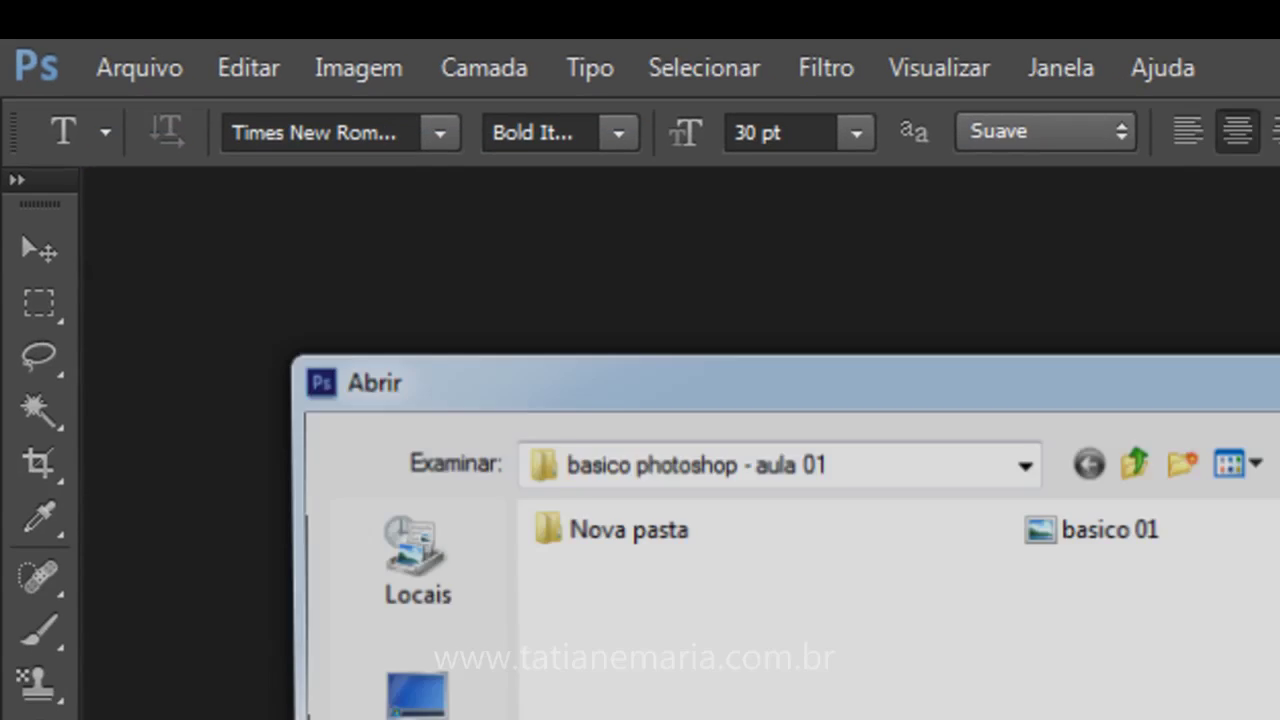
double_click(1120, 553)
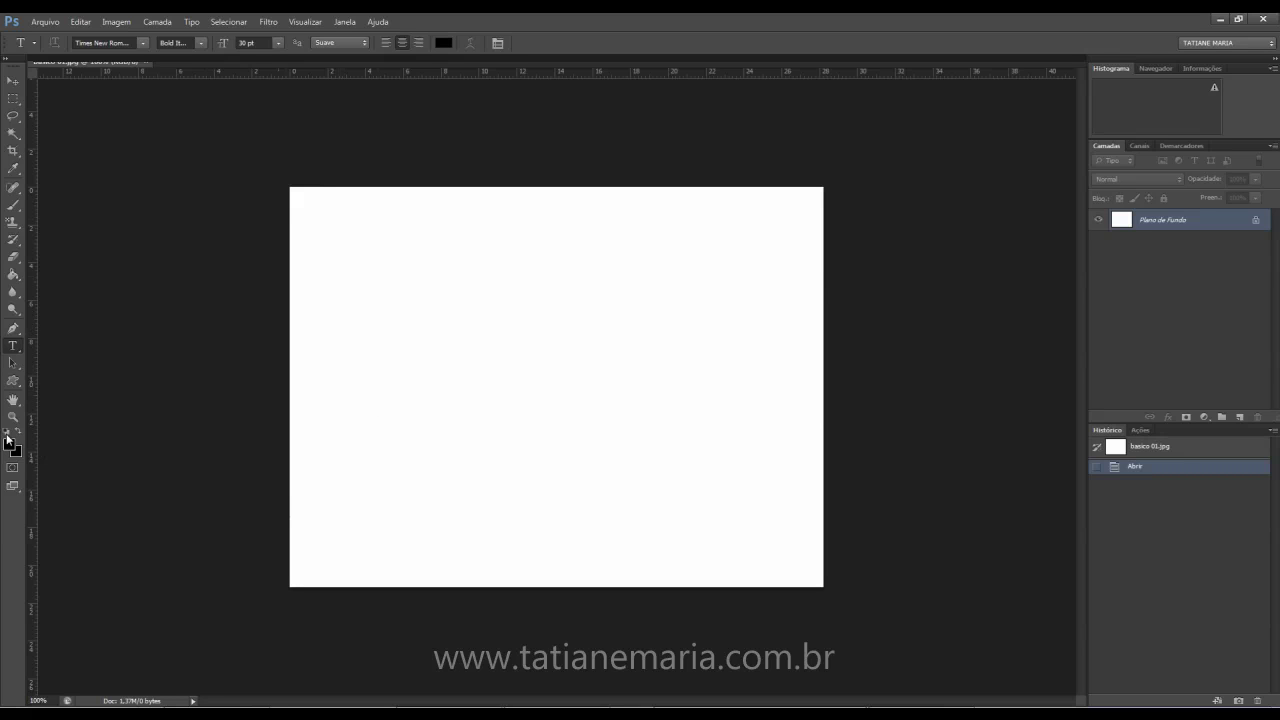
Add a text layer with the author's full name in capitals on the left half of the canvas
left_click(437, 377)
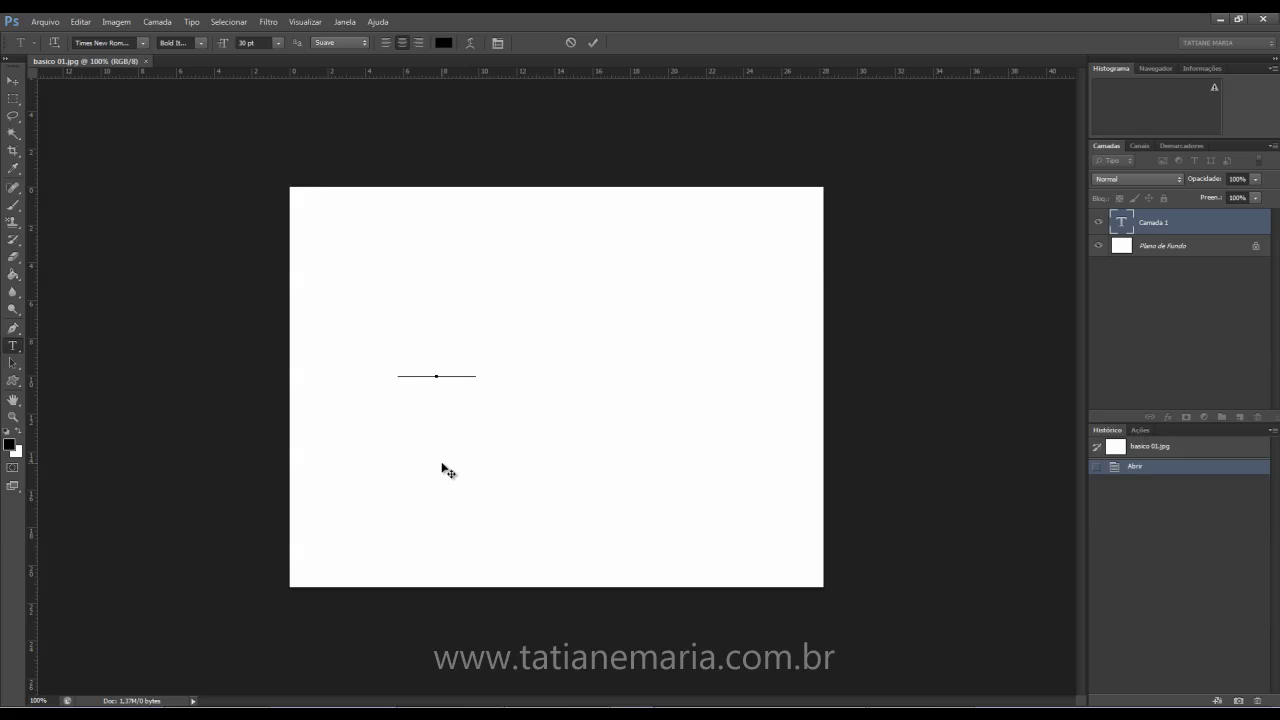
type("TATIANE")
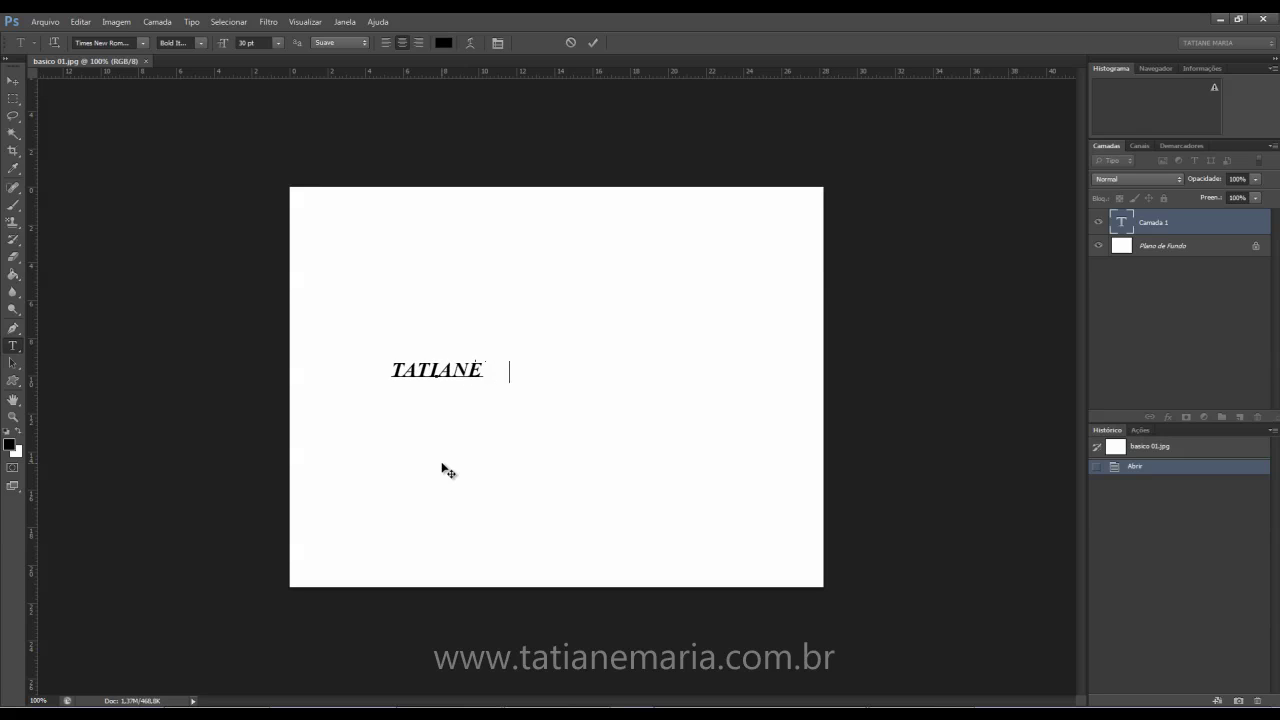
type("MARIA")
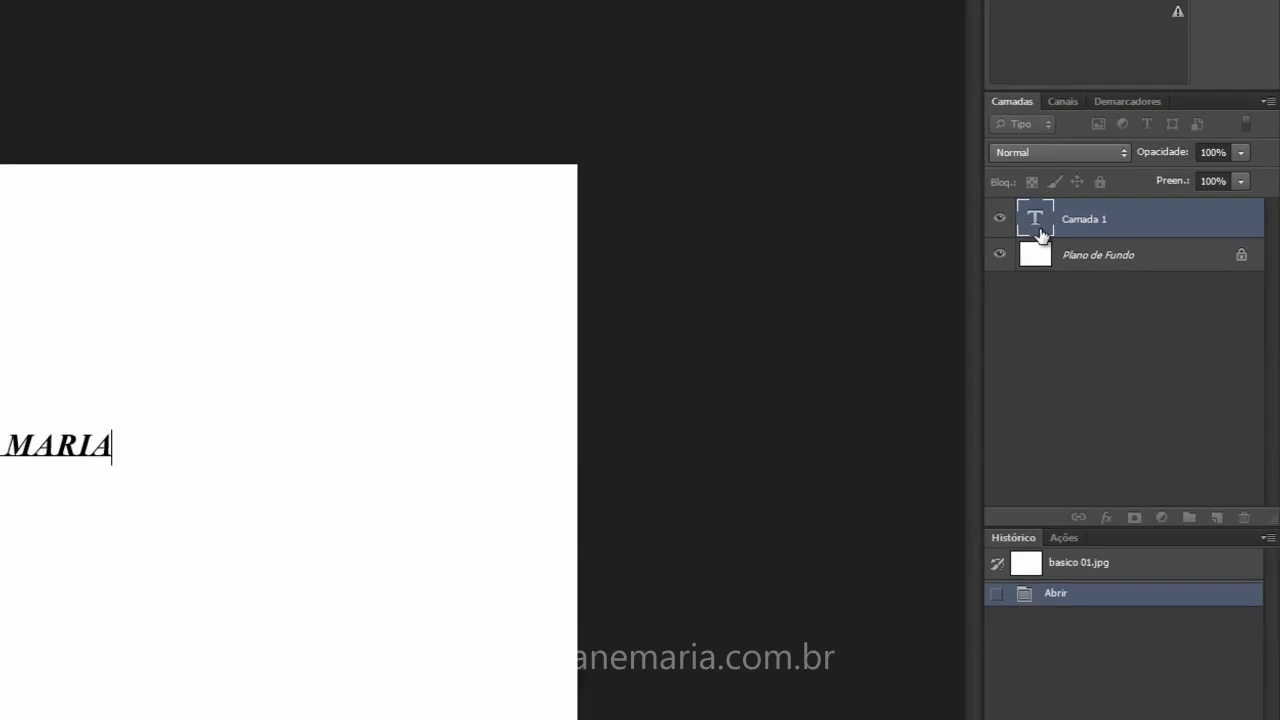
left_click(1040, 232)
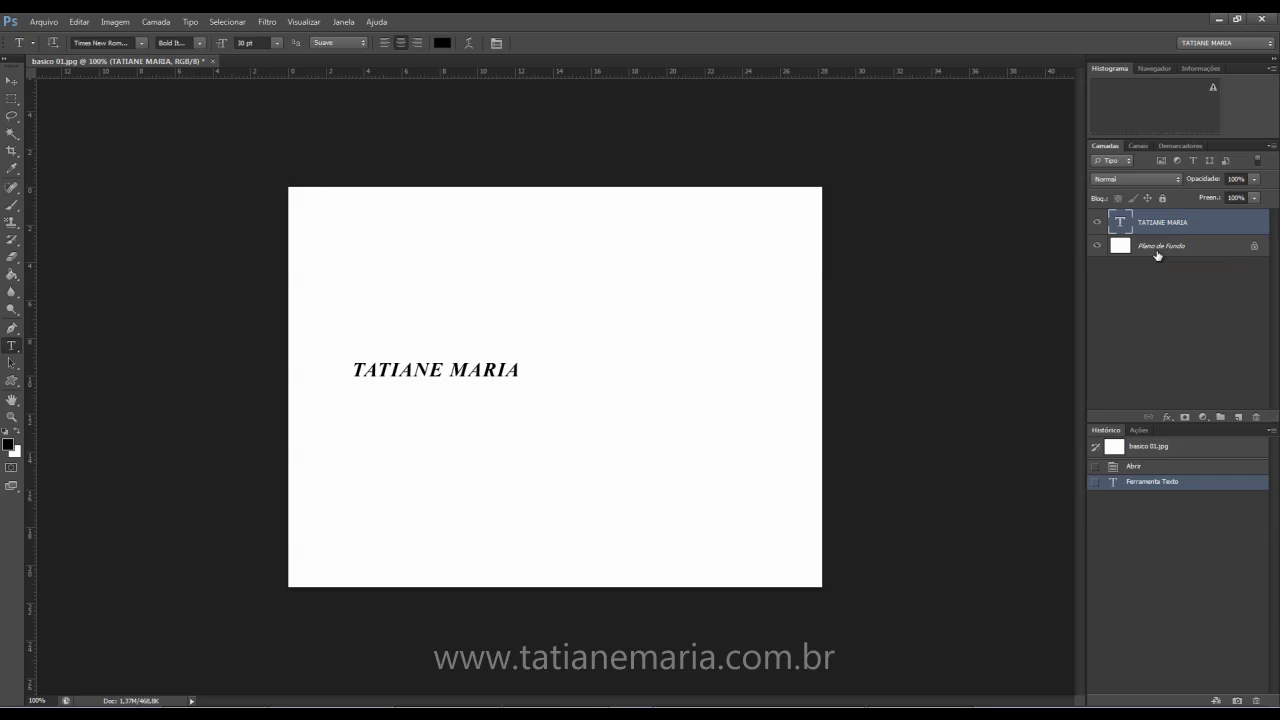
Add a second text layer reading "PhotoShop Document" above the author's name
left_click(426, 292)
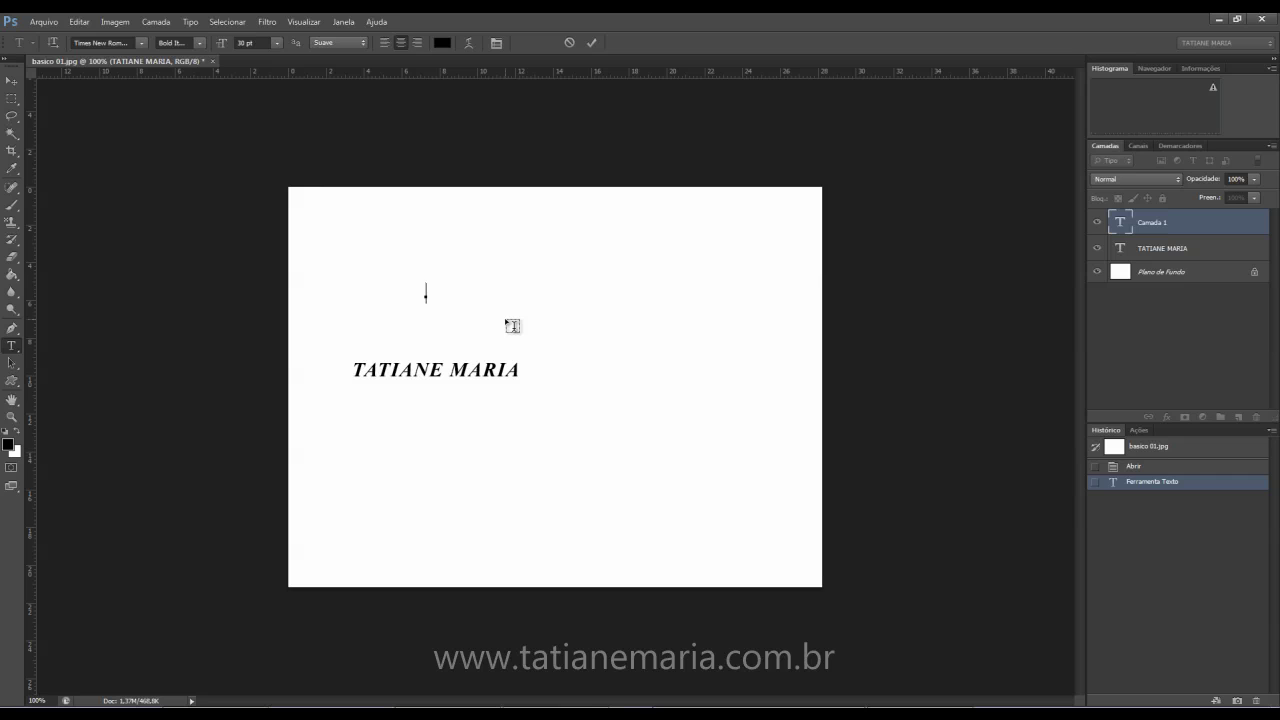
type("PhotoShop.Document")
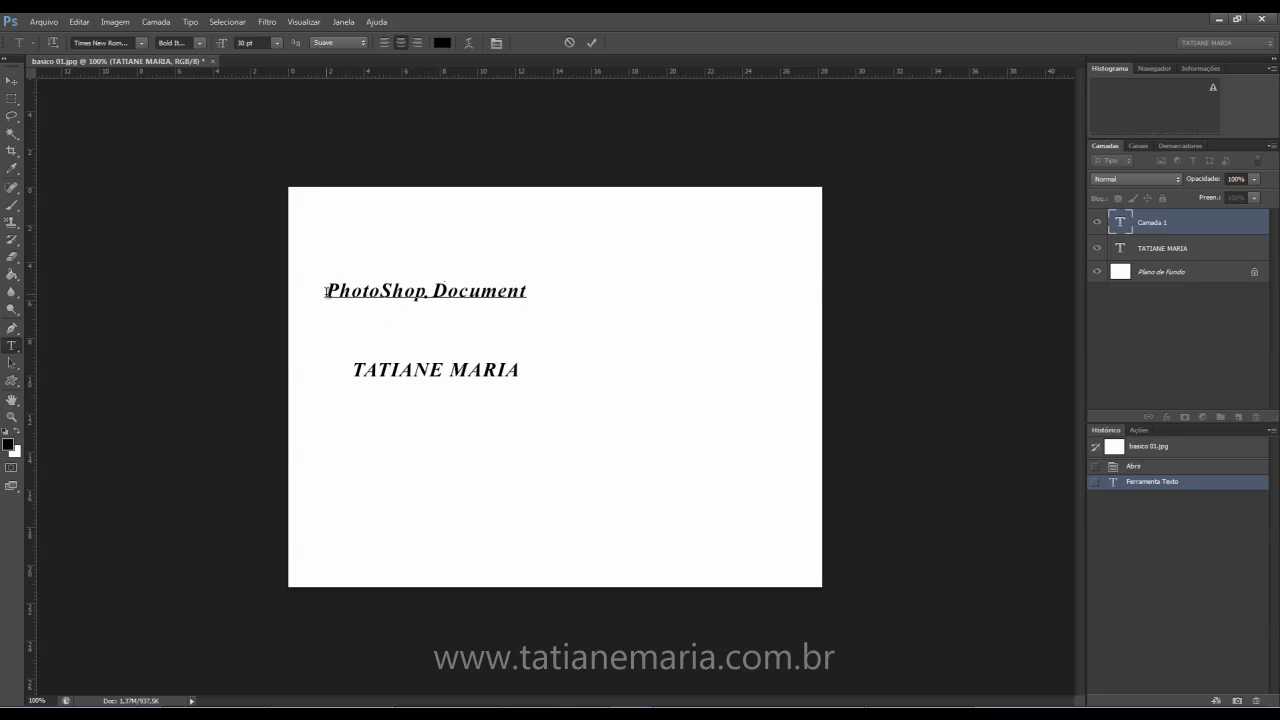
left_click_drag(324, 291, 449, 291)
left_click(1118, 221)
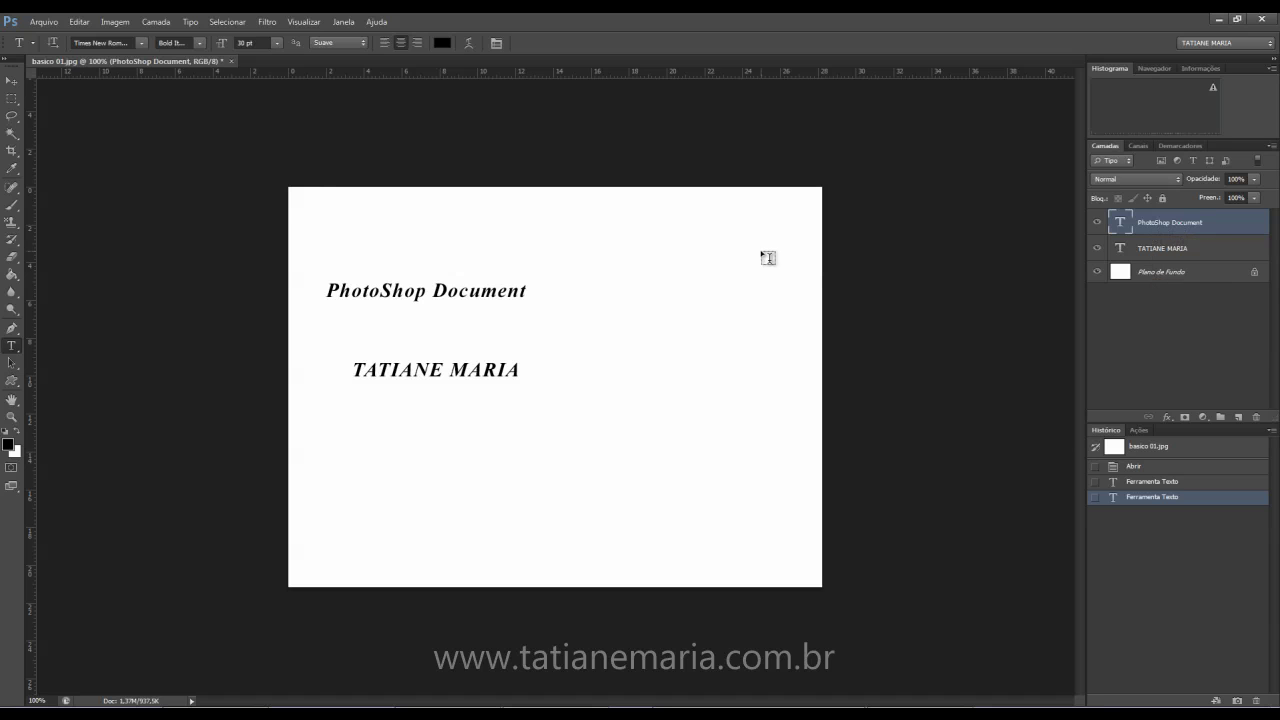
Save the document as "basico 01" in Photoshop (PSD) format with maximized compatibility, and close it
left_click(45, 26)
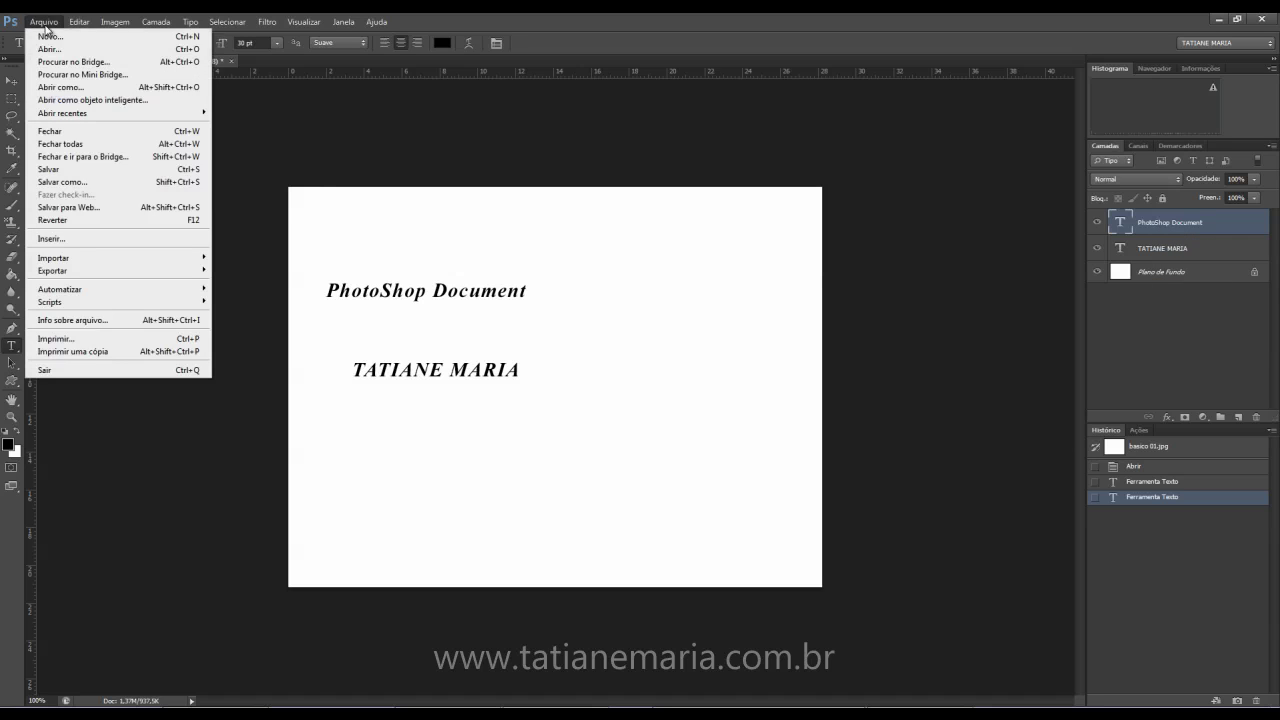
left_click(62, 184)
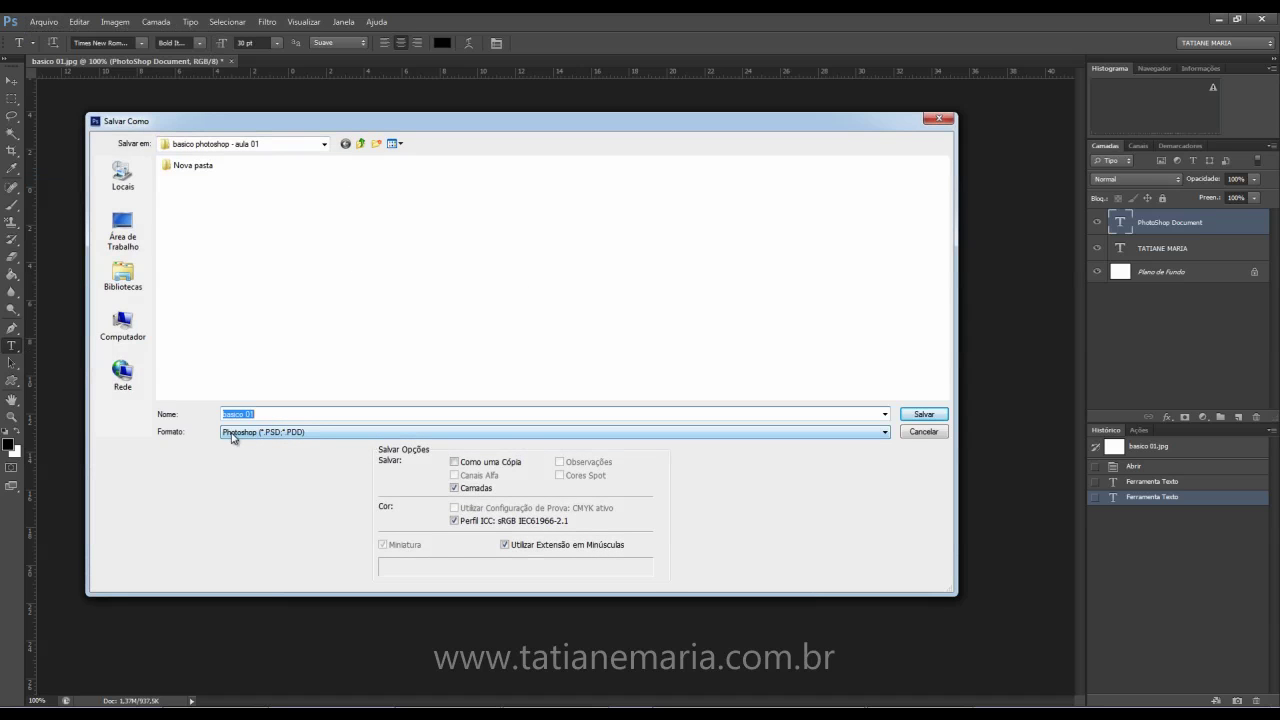
left_click(309, 434)
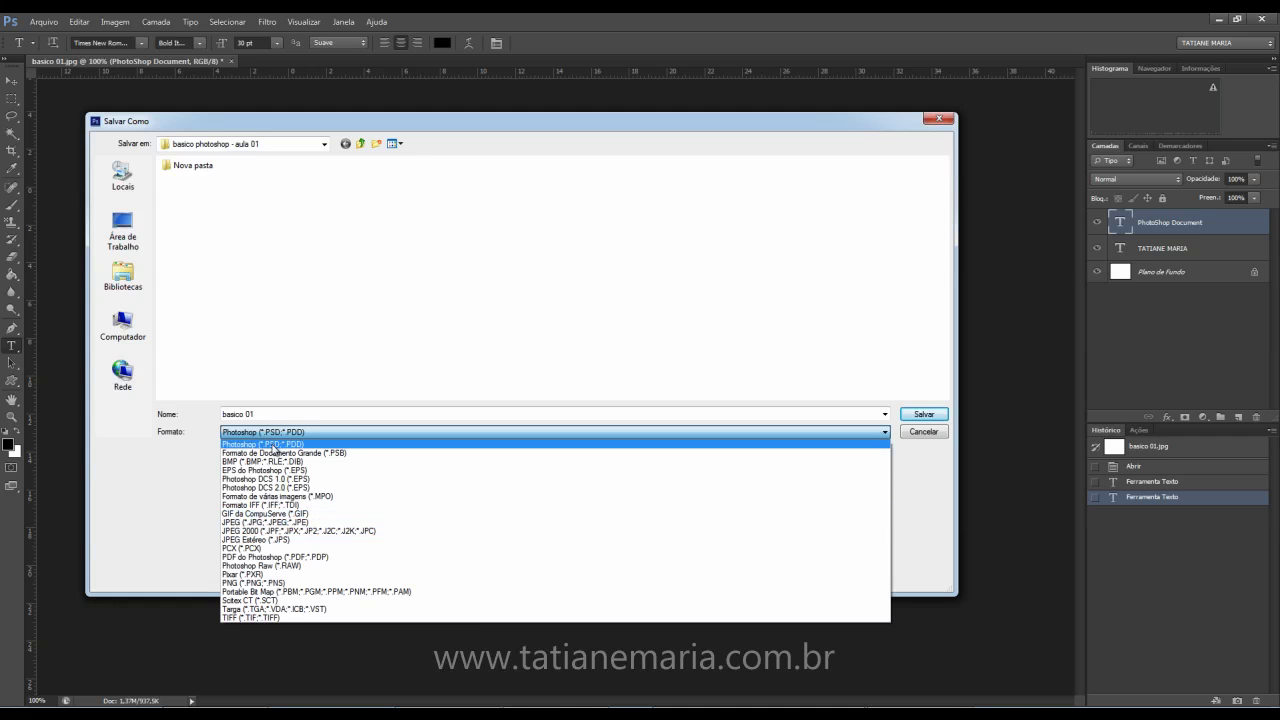
left_click(276, 446)
triple_click(270, 414)
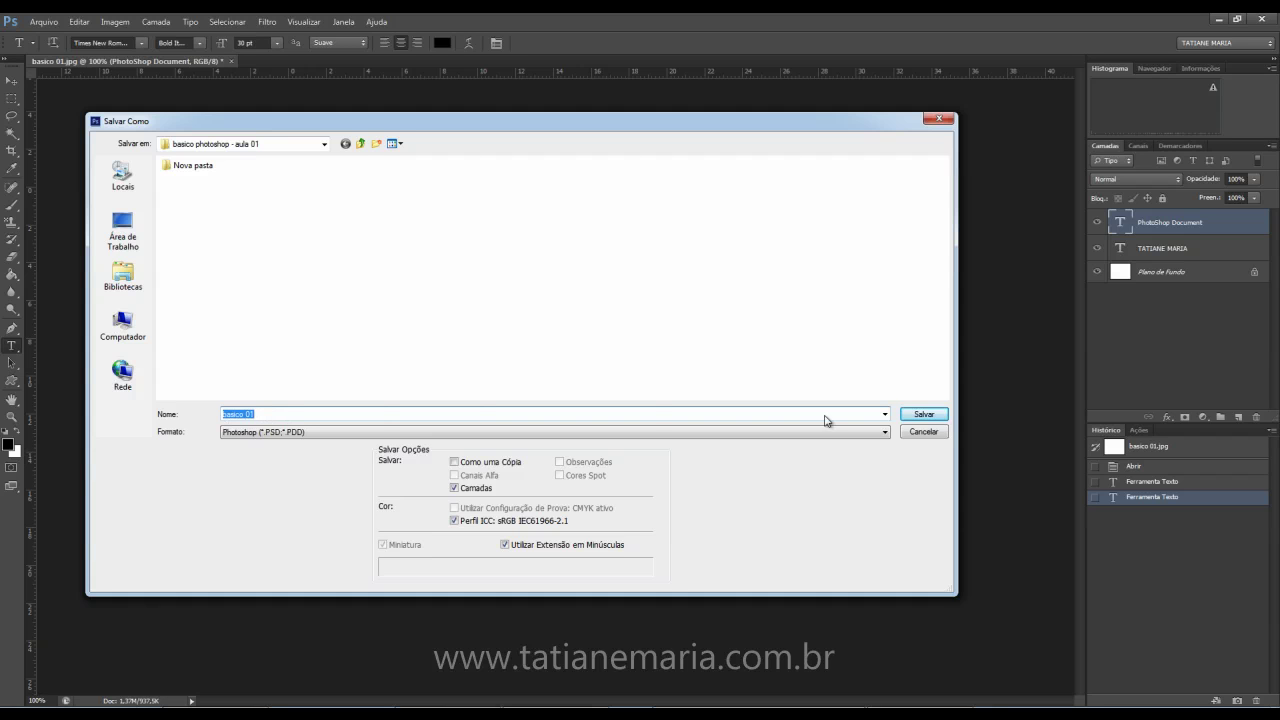
left_click(925, 416)
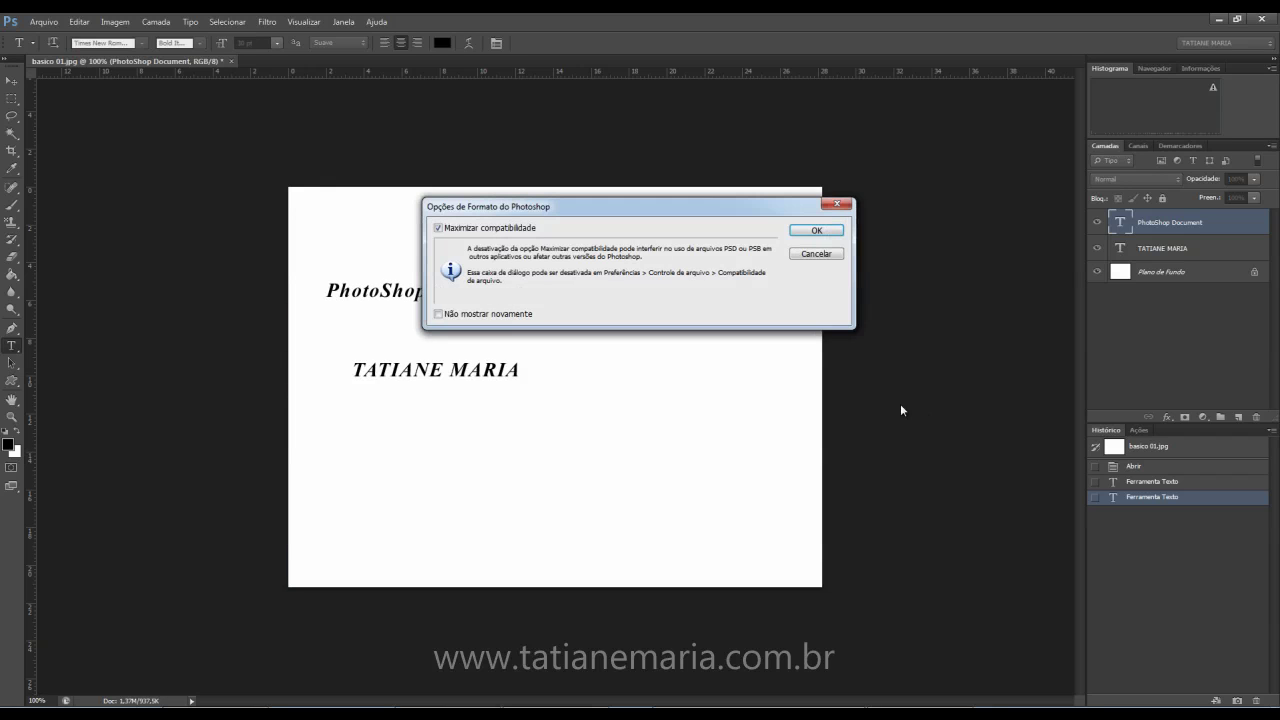
left_click(816, 232)
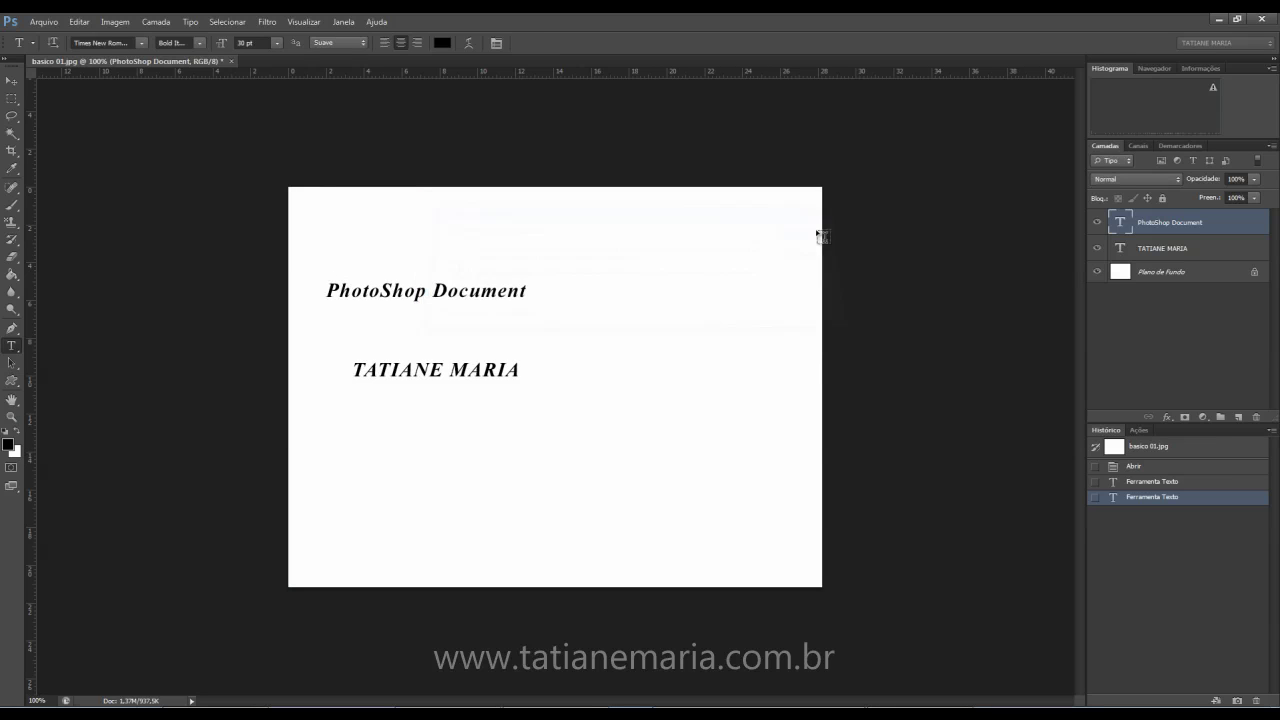
left_click(227, 62)
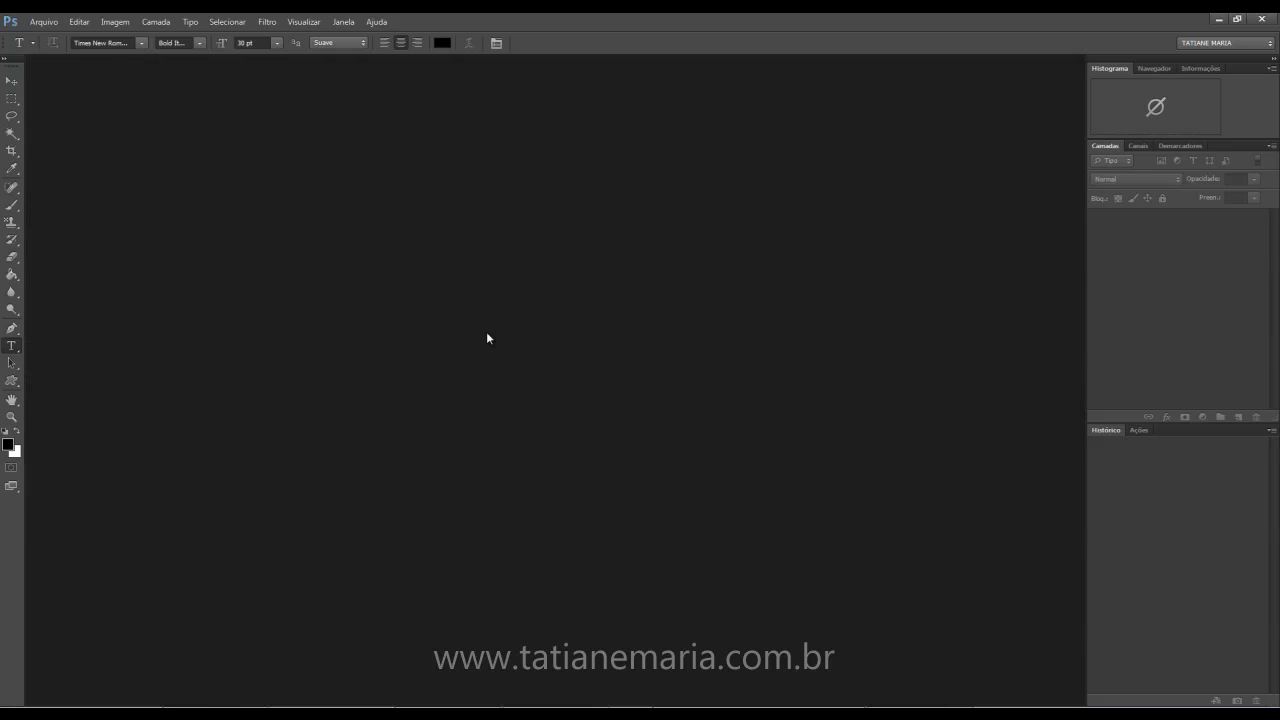
Reopen the PSD version of basico 01 from the "basico photoshop - aula 01" folder
left_click(43, 21)
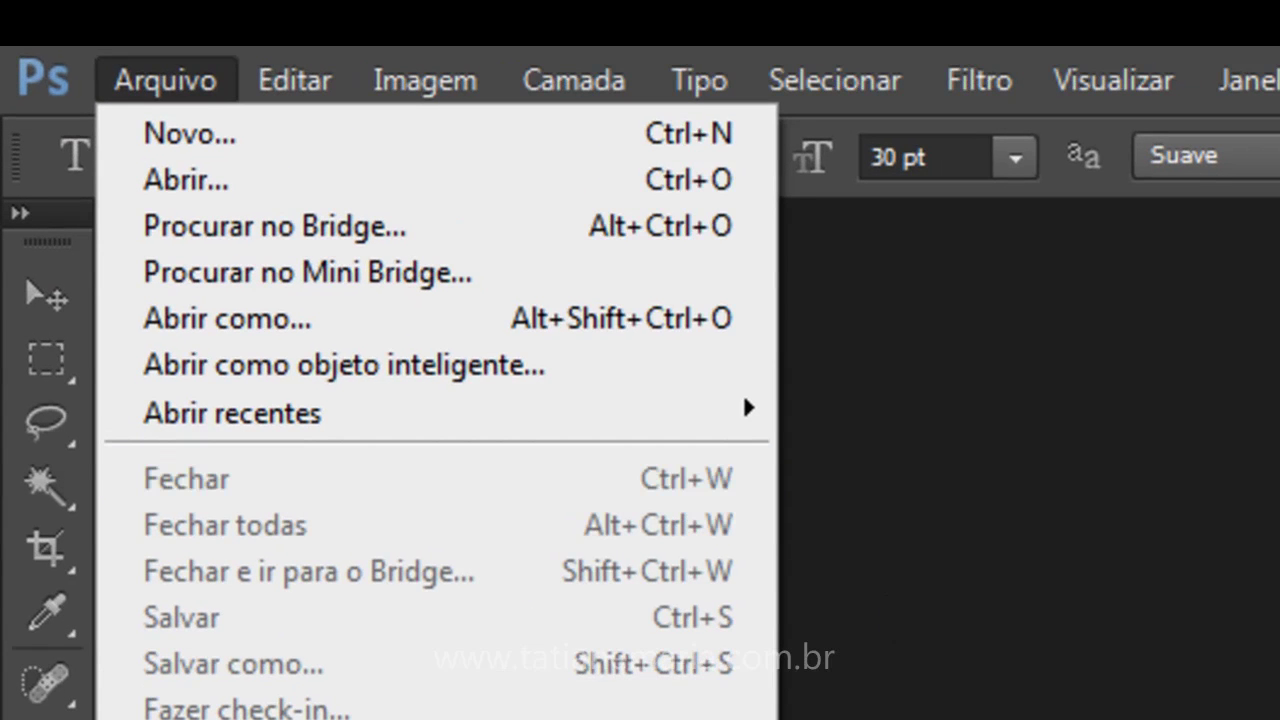
key("Escape")
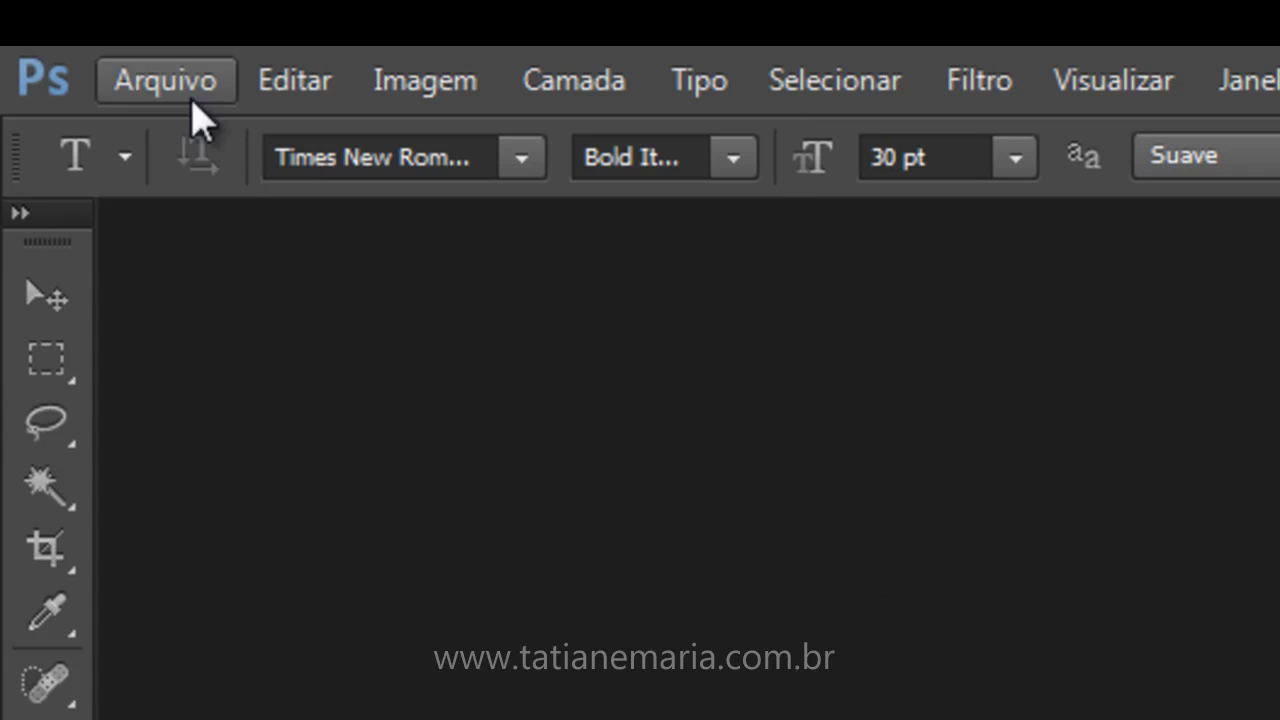
left_click(160, 80)
left_click(220, 182)
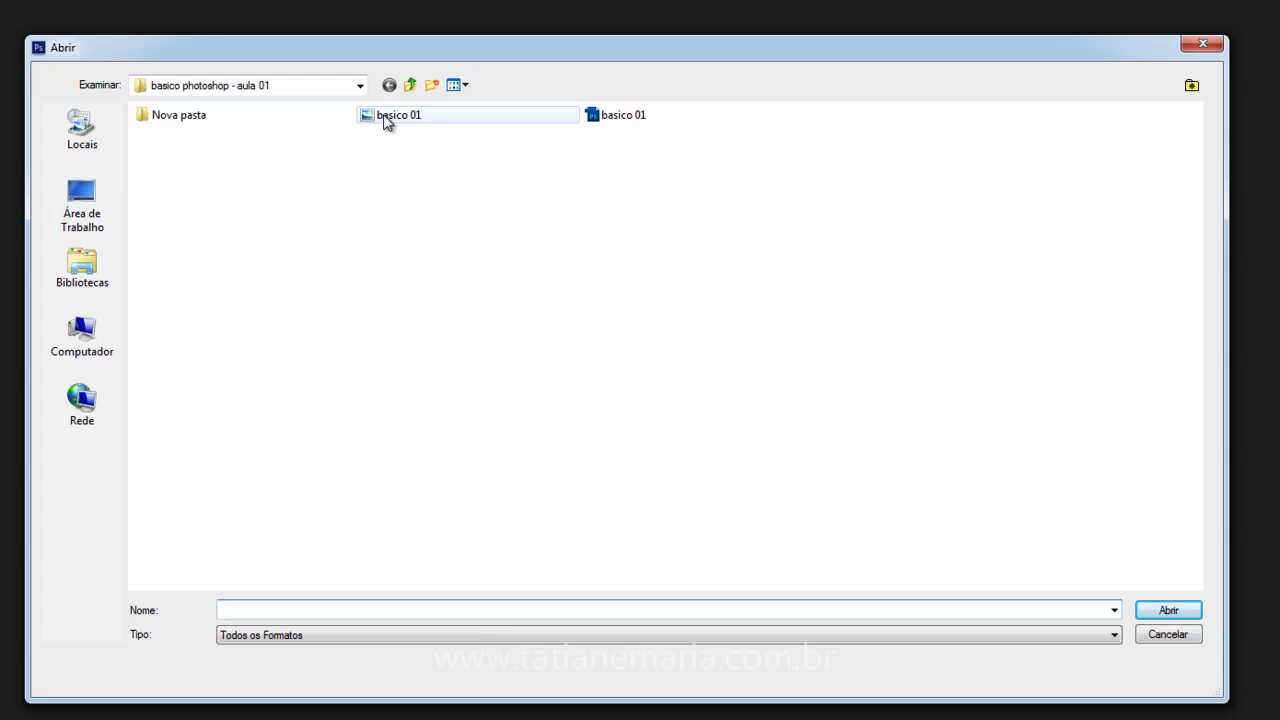
double_click(603, 117)
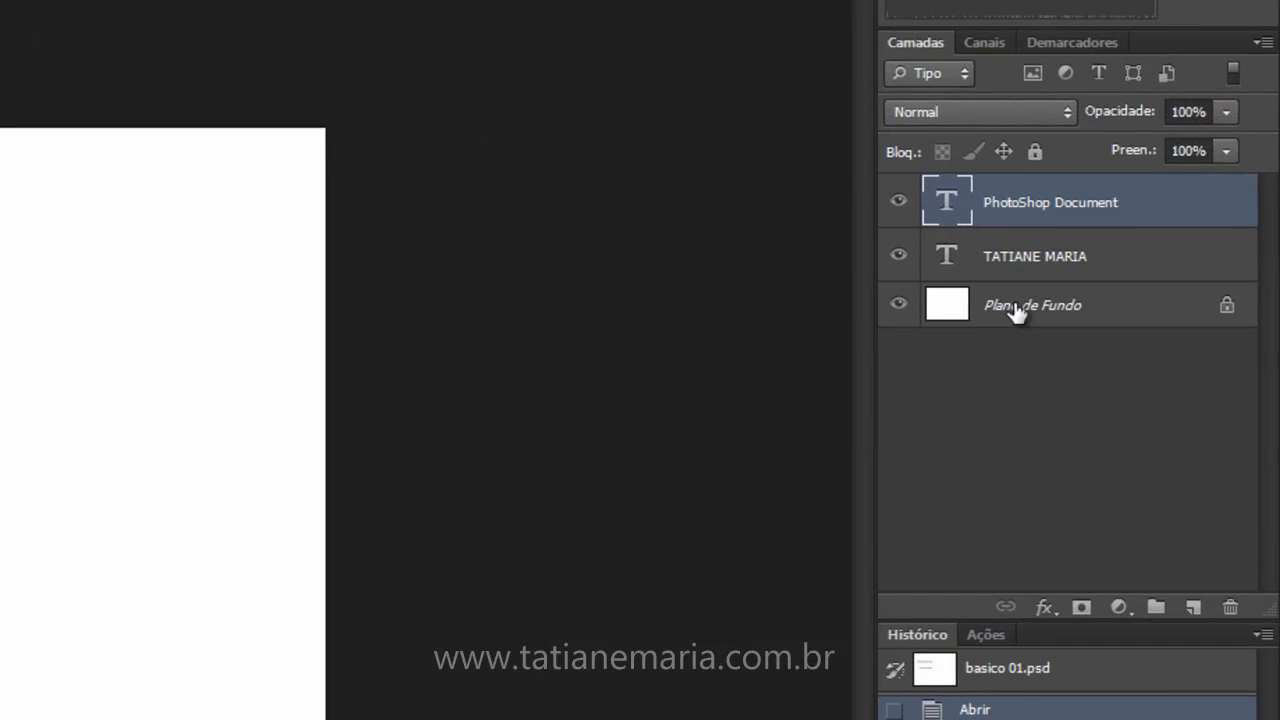
Recolor the text on the author's name layer to red (#cc0000) and save the document
left_click(1040, 272)
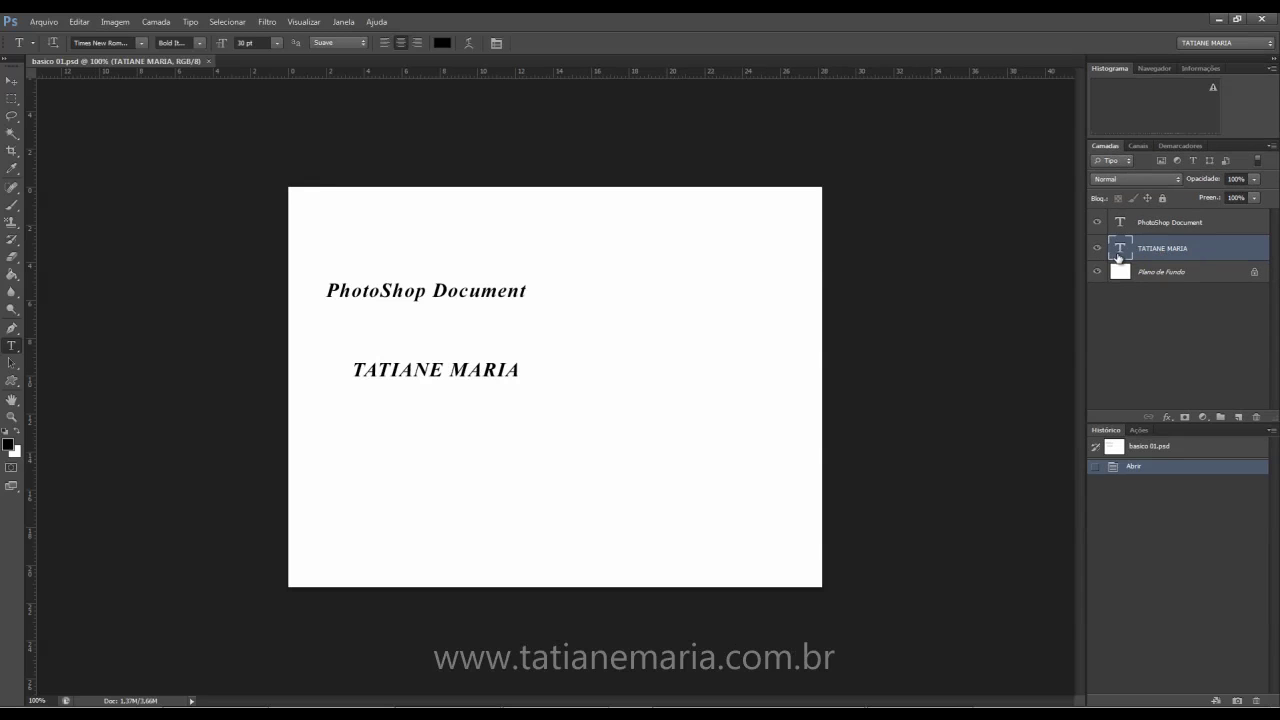
double_click(1121, 249)
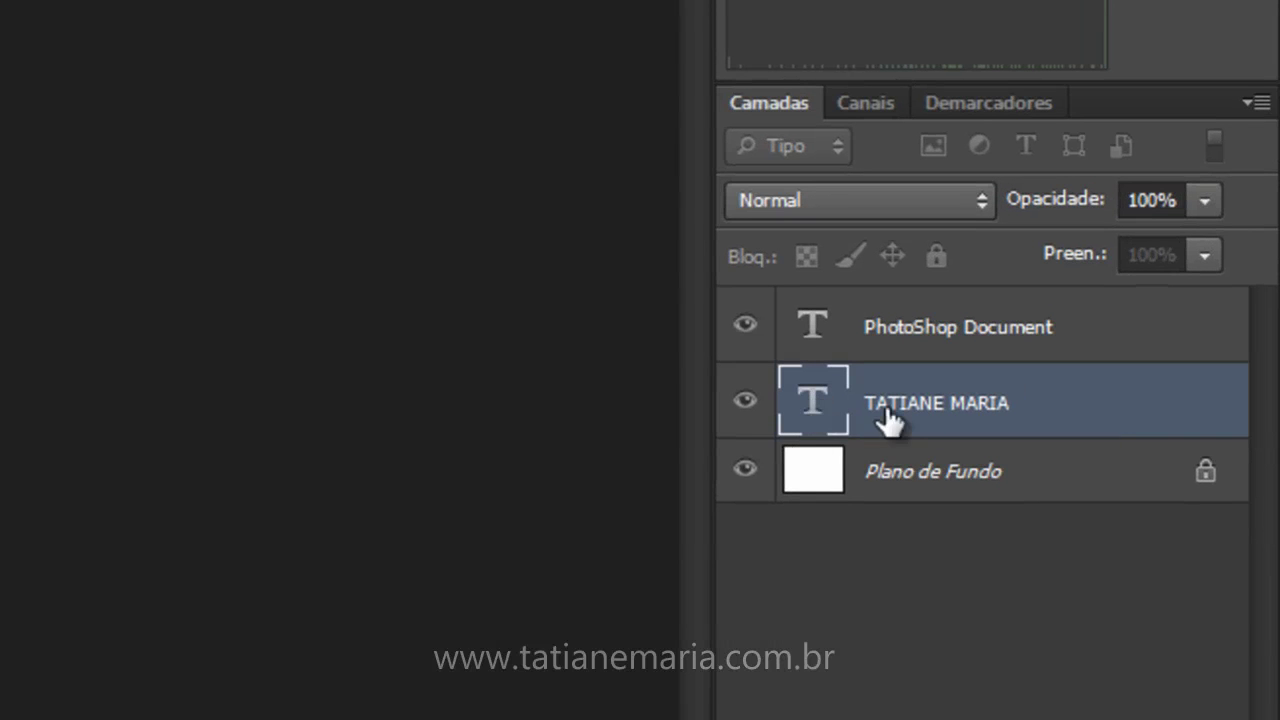
double_click(814, 402)
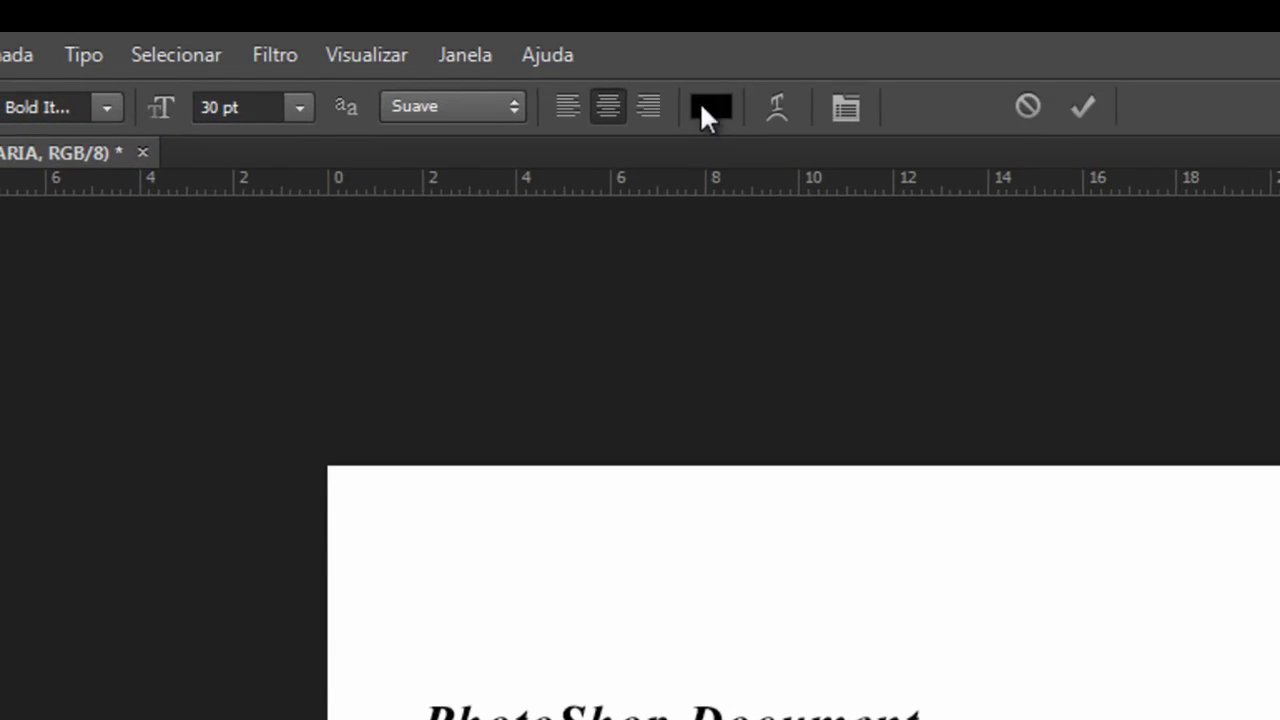
left_click(710, 107)
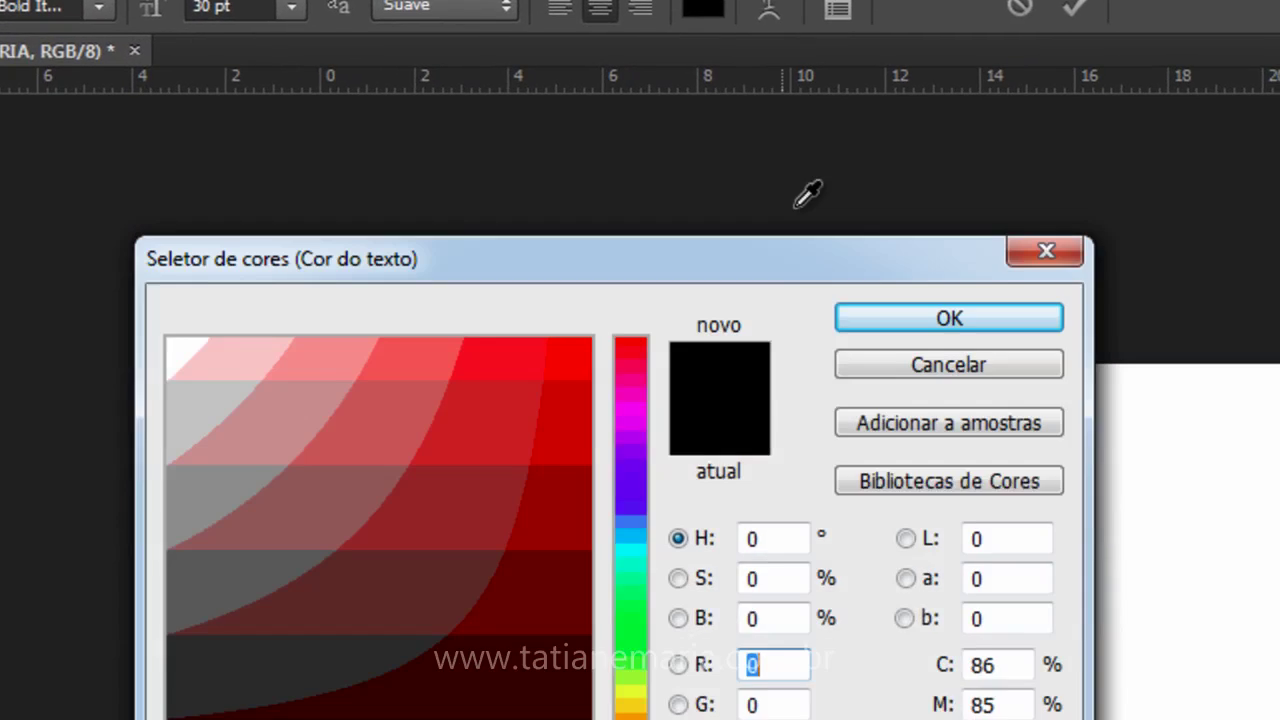
left_click(559, 260)
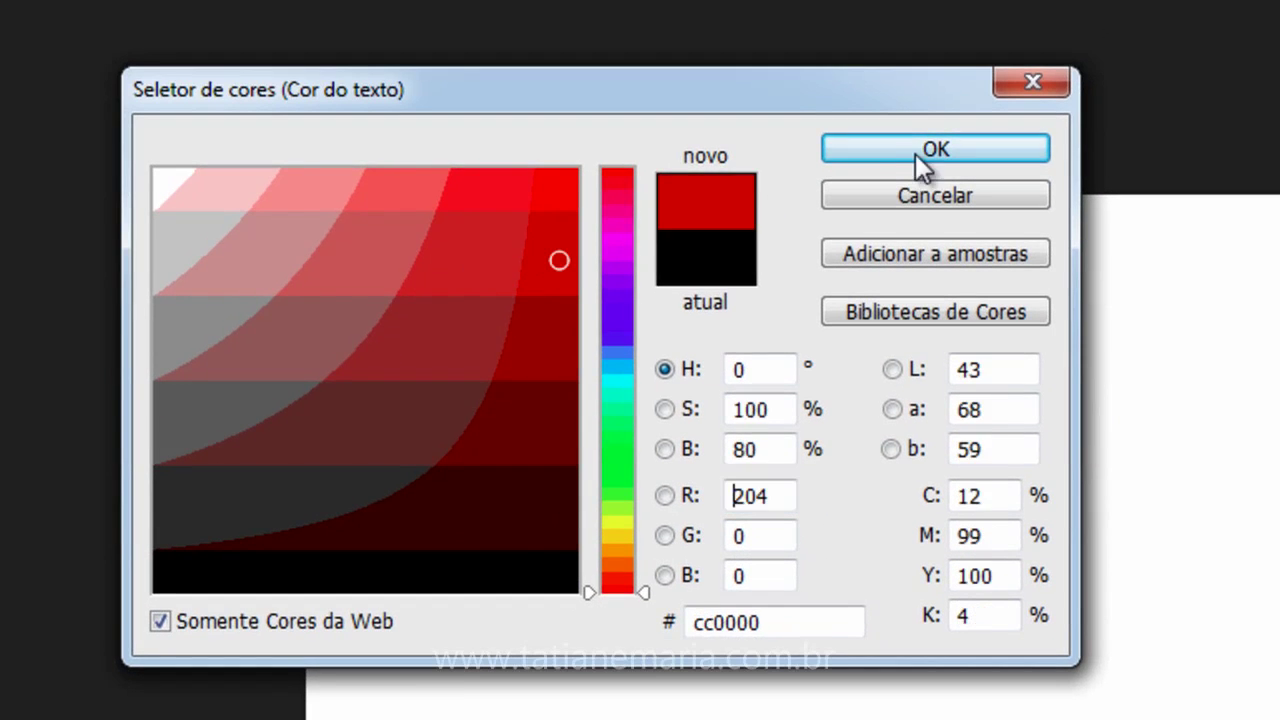
left_click(931, 154)
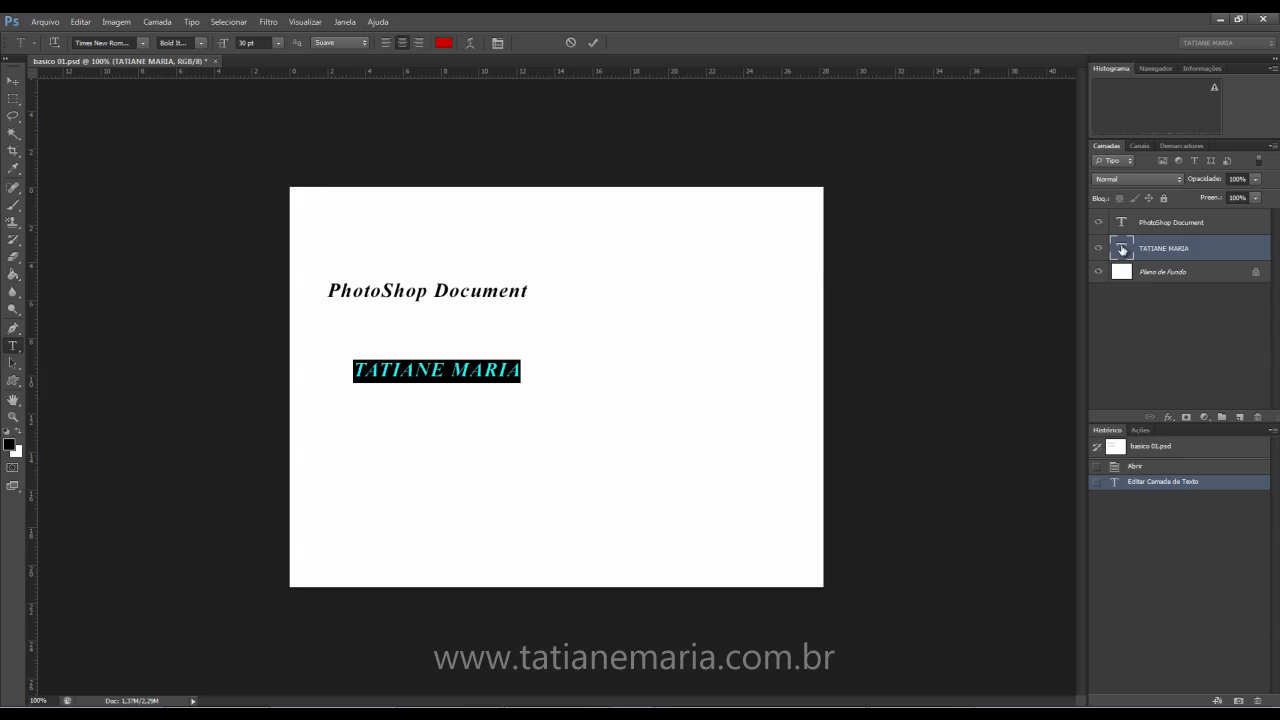
left_click(1130, 252)
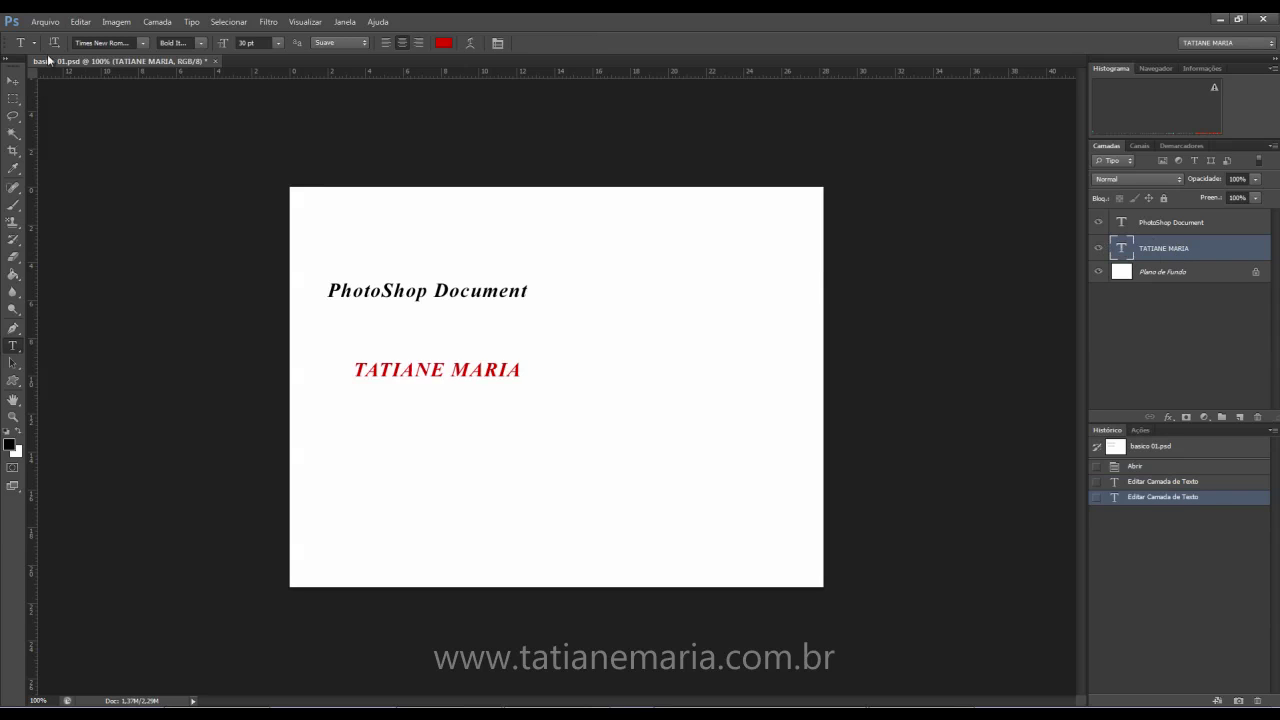
left_click(46, 22)
left_click(60, 169)
Add a text layer reading "Arquivo Editável" in the lower part of the canvas, and save the document
left_click(1147, 226)
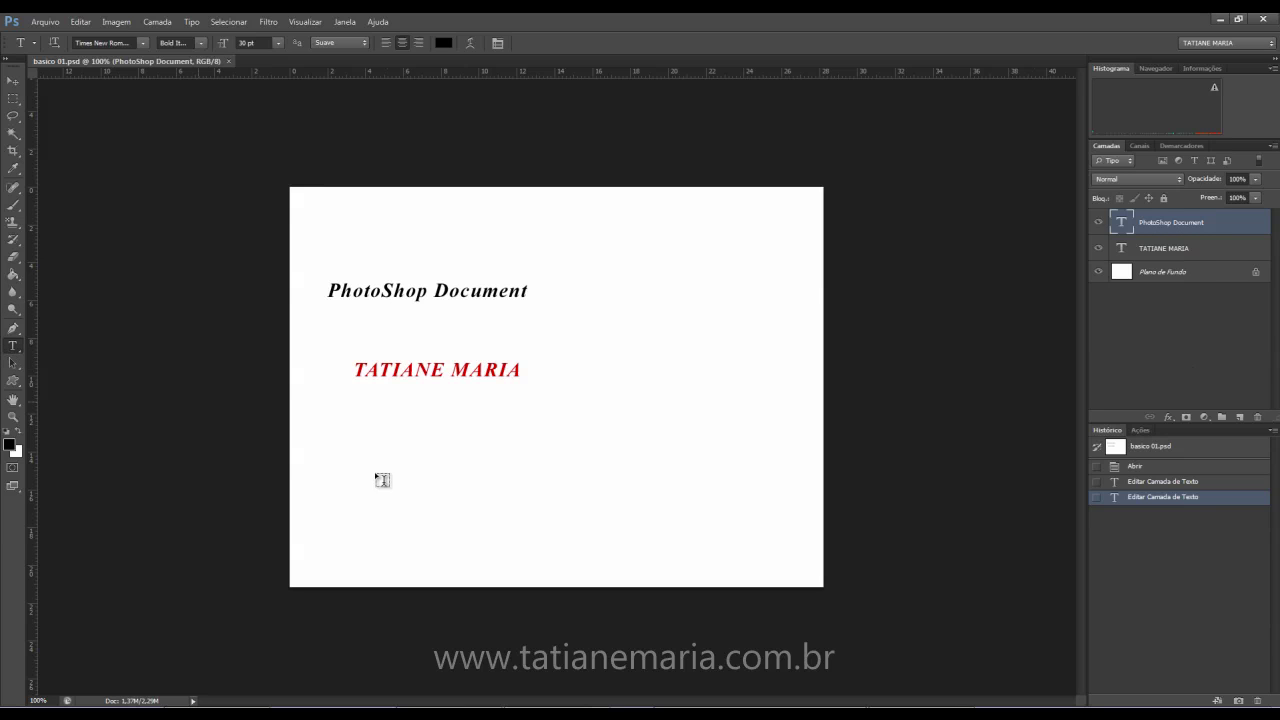
left_click(488, 504)
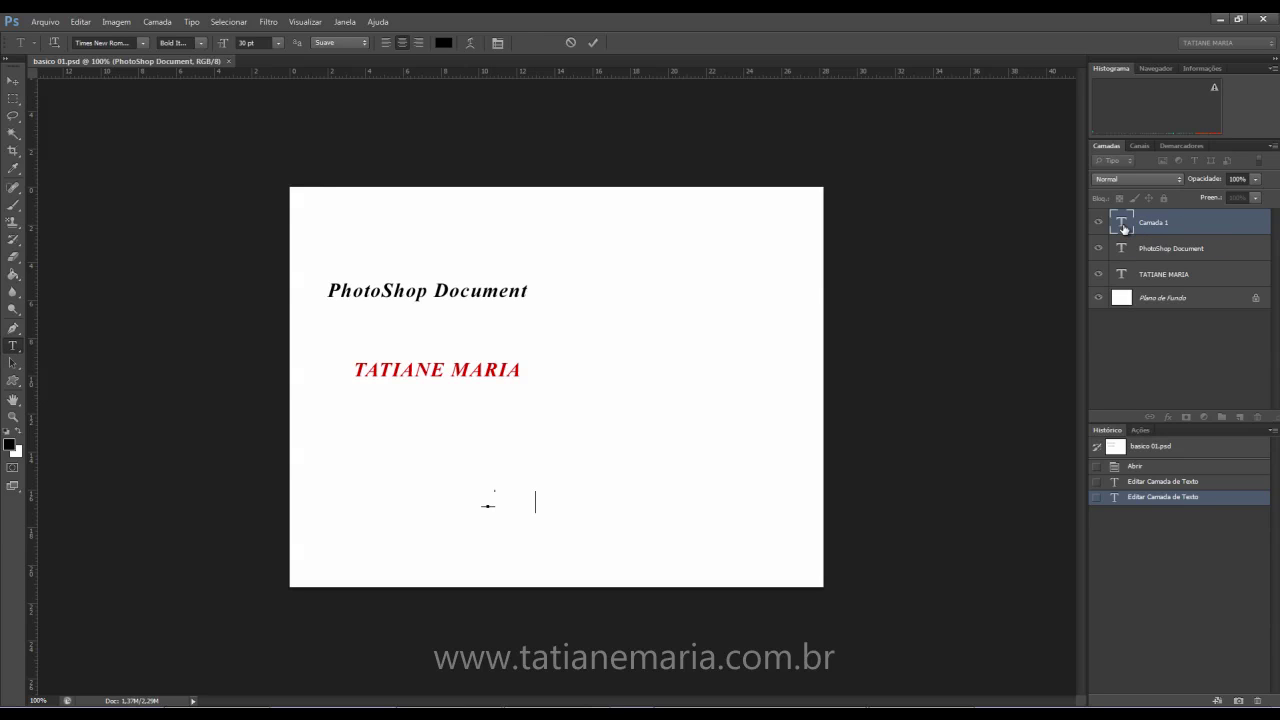
type("ável")
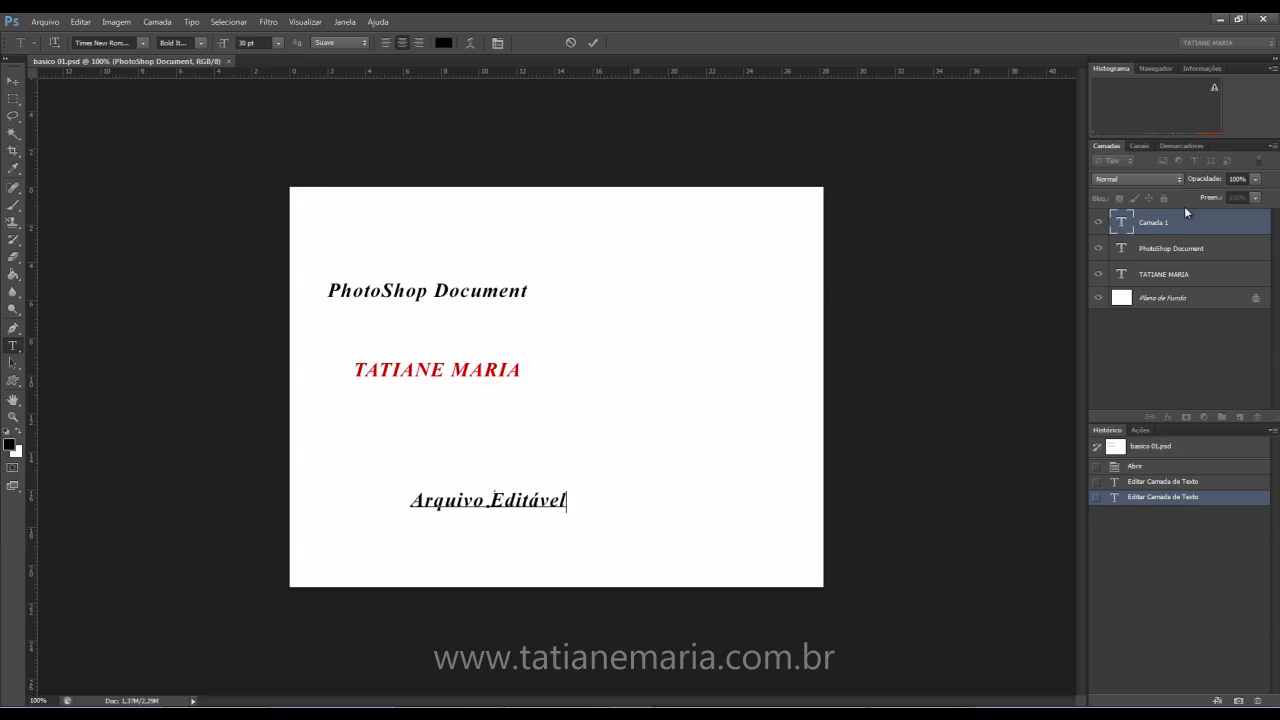
left_click(1146, 228)
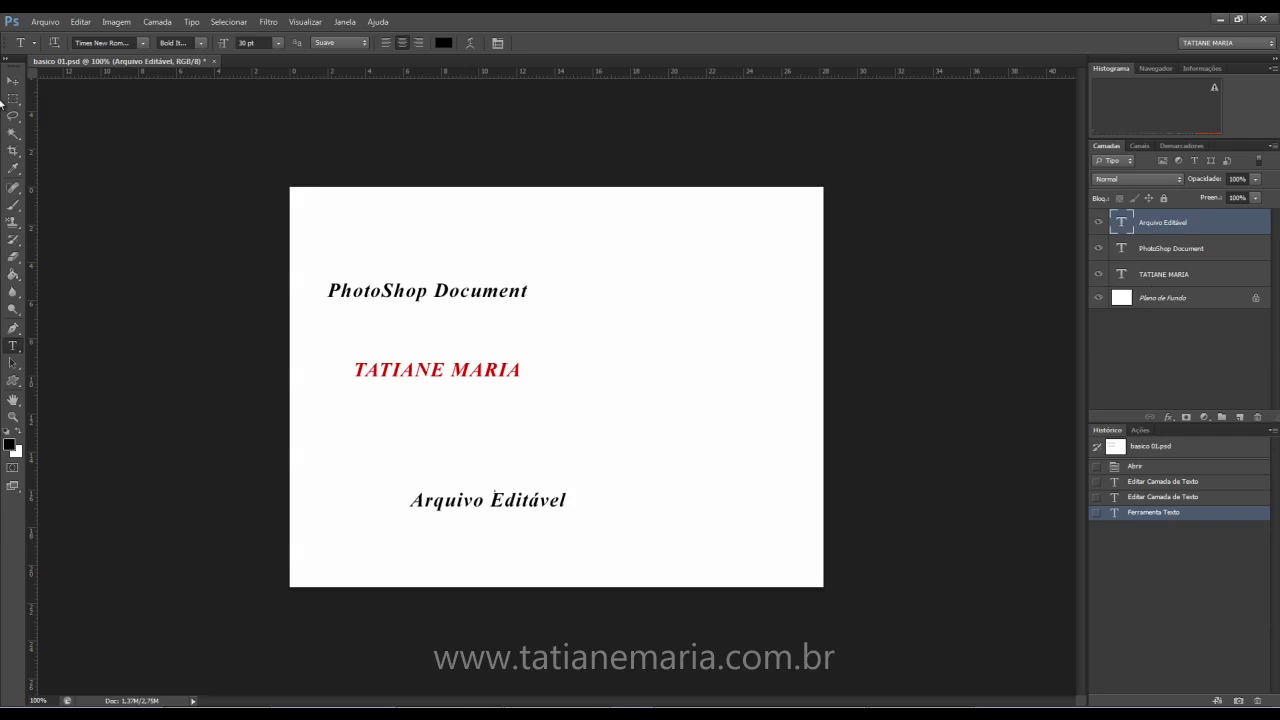
left_click(45, 21)
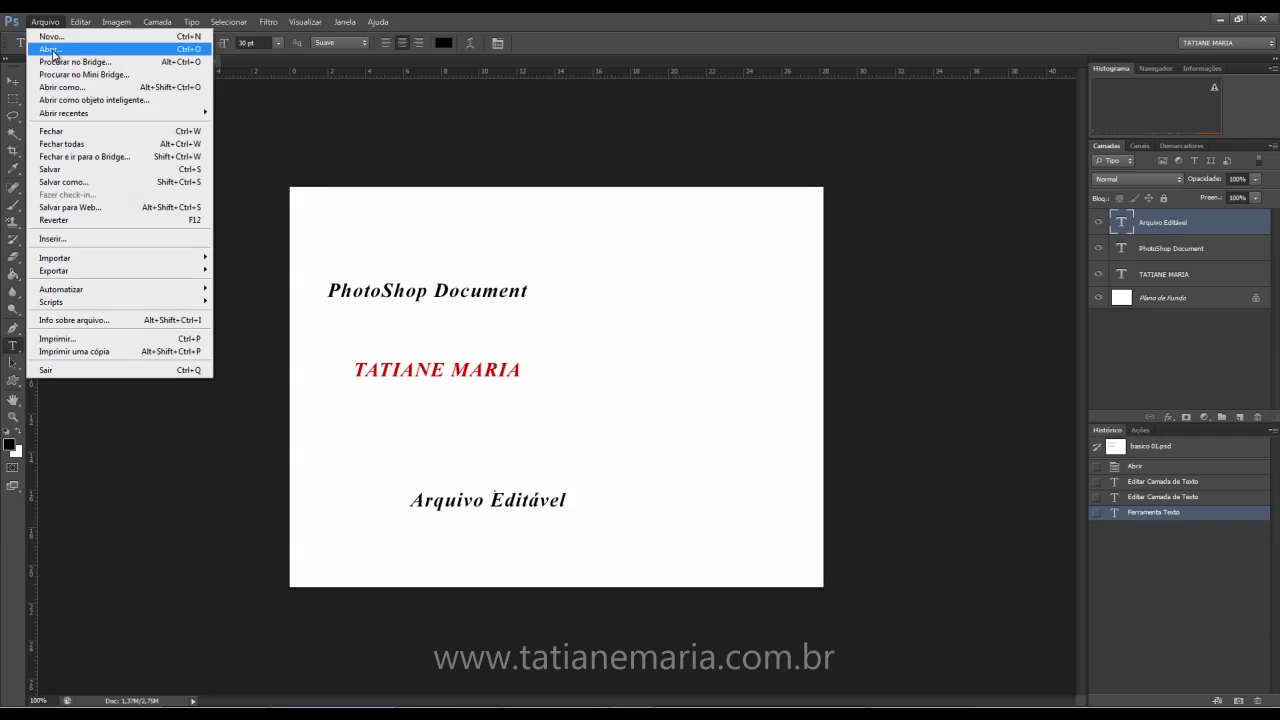
left_click(74, 169)
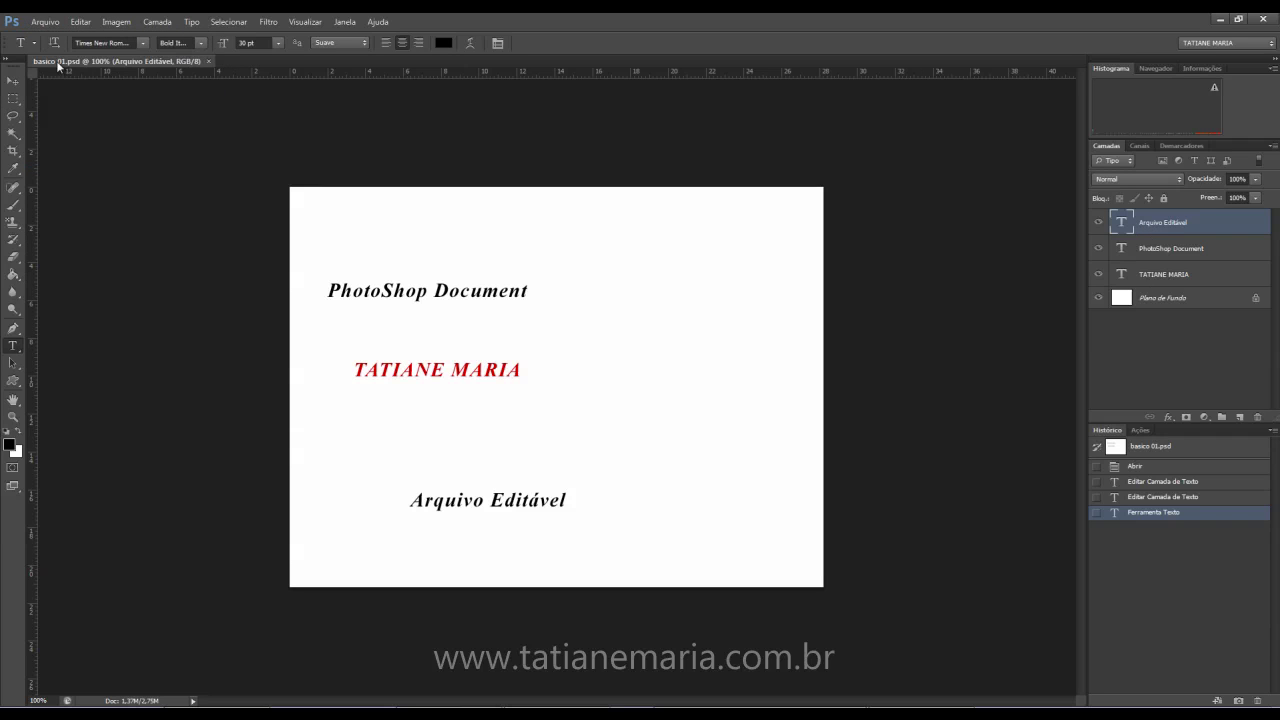
Close basico 01.psd and reopen it to check the saved text layers, closing it after the review
left_click(209, 62)
double_click(446, 297)
double_click(503, 171)
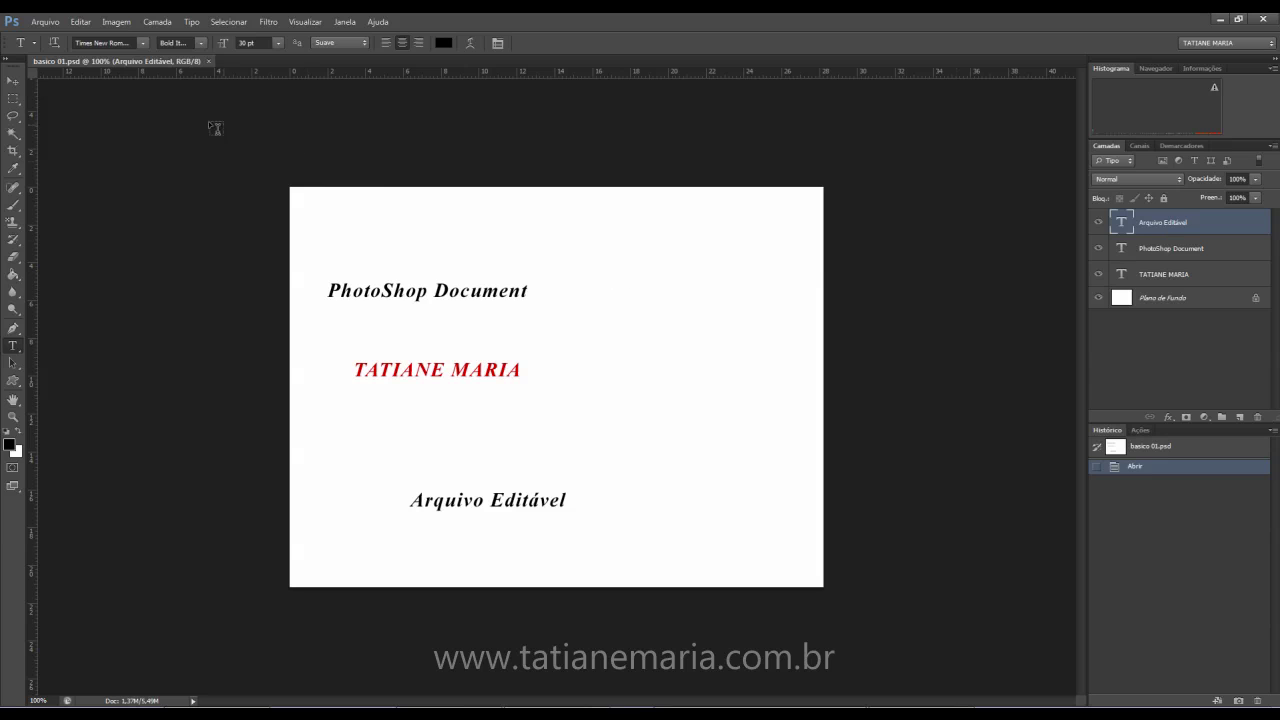
left_click(208, 61)
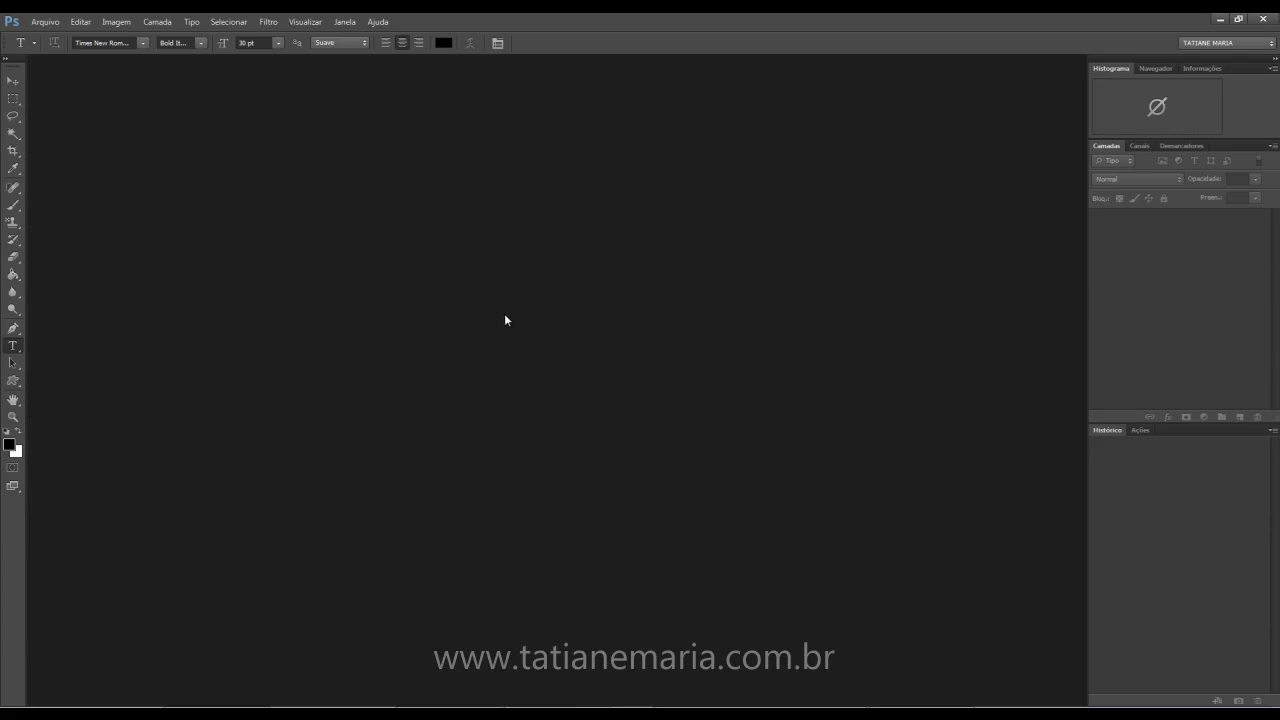
Open the JPEG version of basico 01 to examine its layers, and close it
key("ctrl+o")
double_click(352, 176)
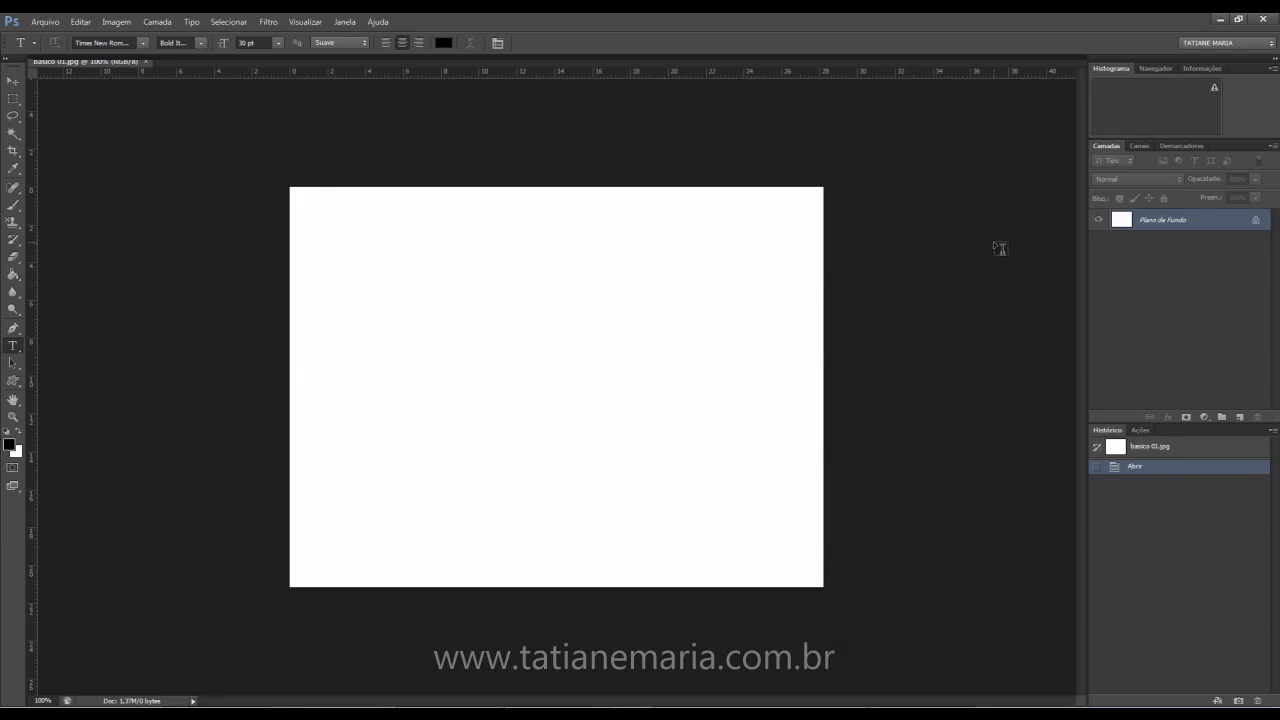
key("ctrl+w")
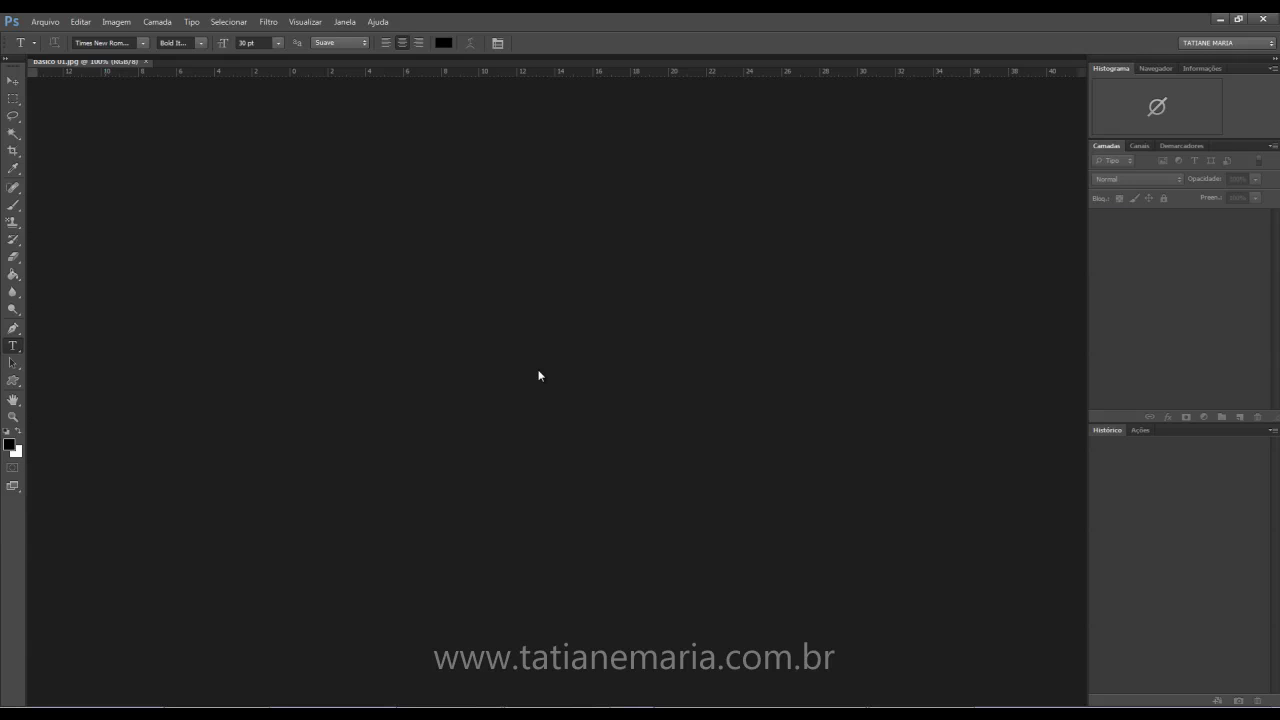